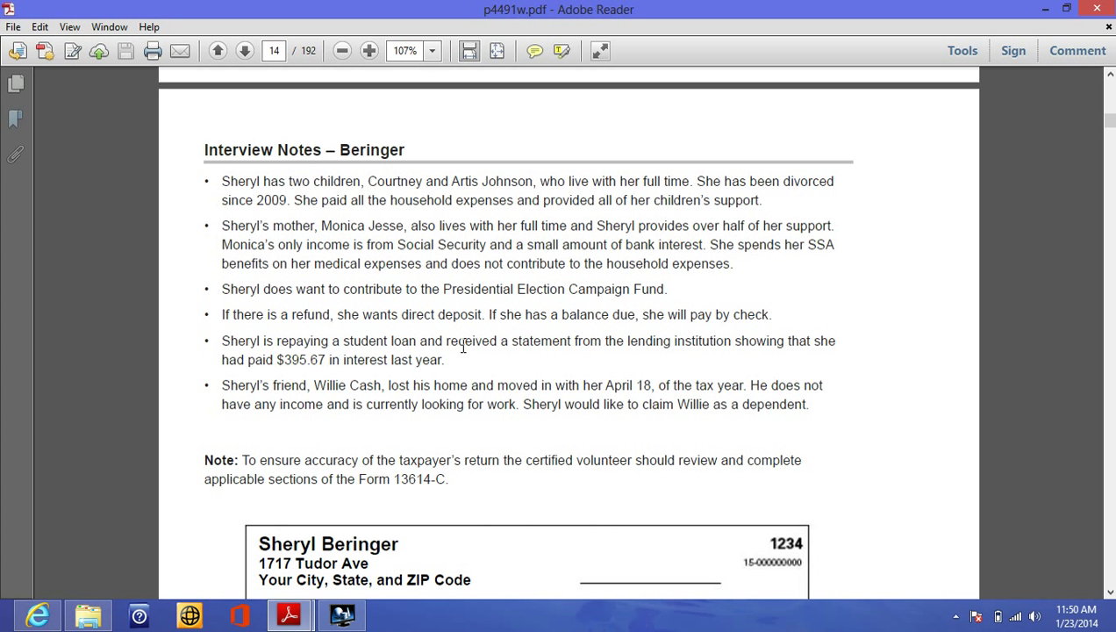
- Switch from the Adobe Reader interview notes back to the TaxWise Online return
{"action": "left_click", "coordinate": [47, 621]}
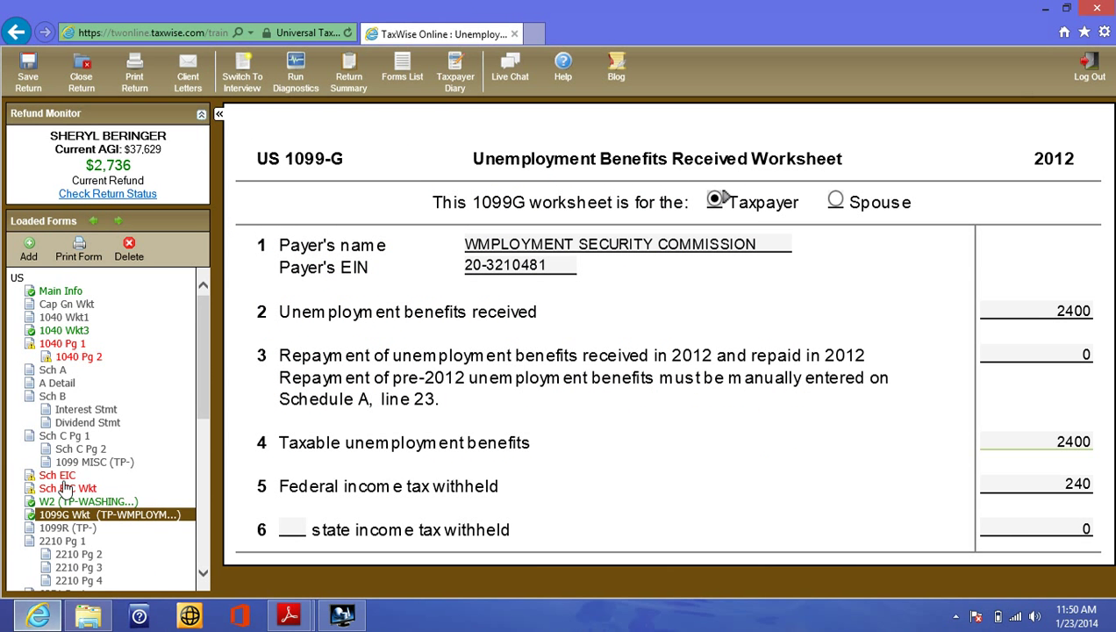
- Go to Form 1040 page 1 and select the line 33 student loan interest amount
{"action": "left_click", "coordinate": [70, 344]}
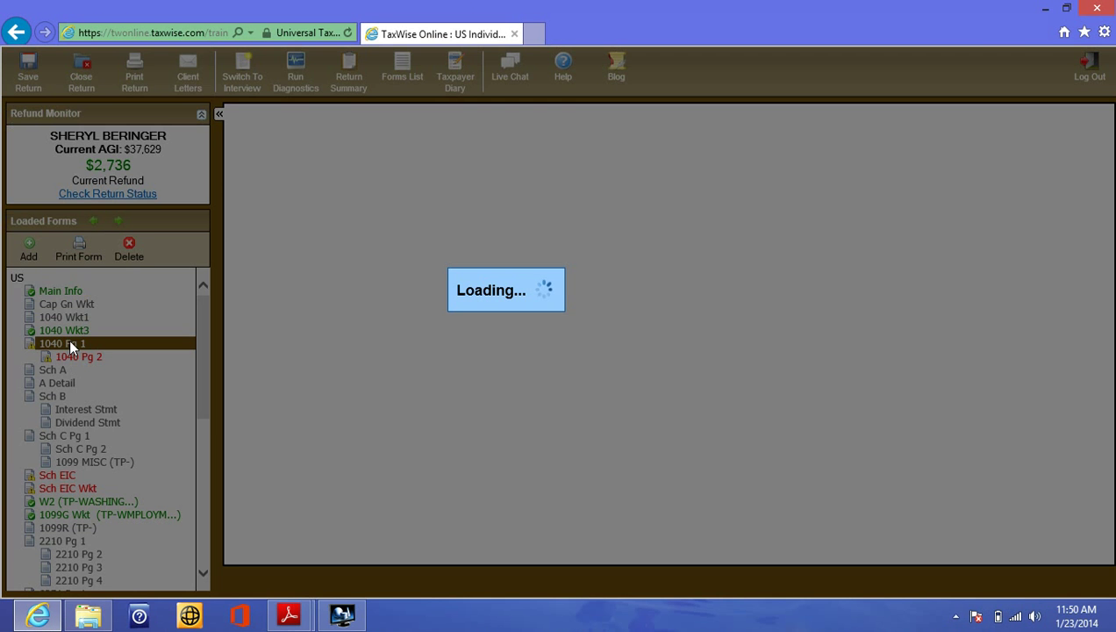
{"action": "left_click_drag", "start_coordinate": [1107, 176], "coordinate": [1112, 481]}
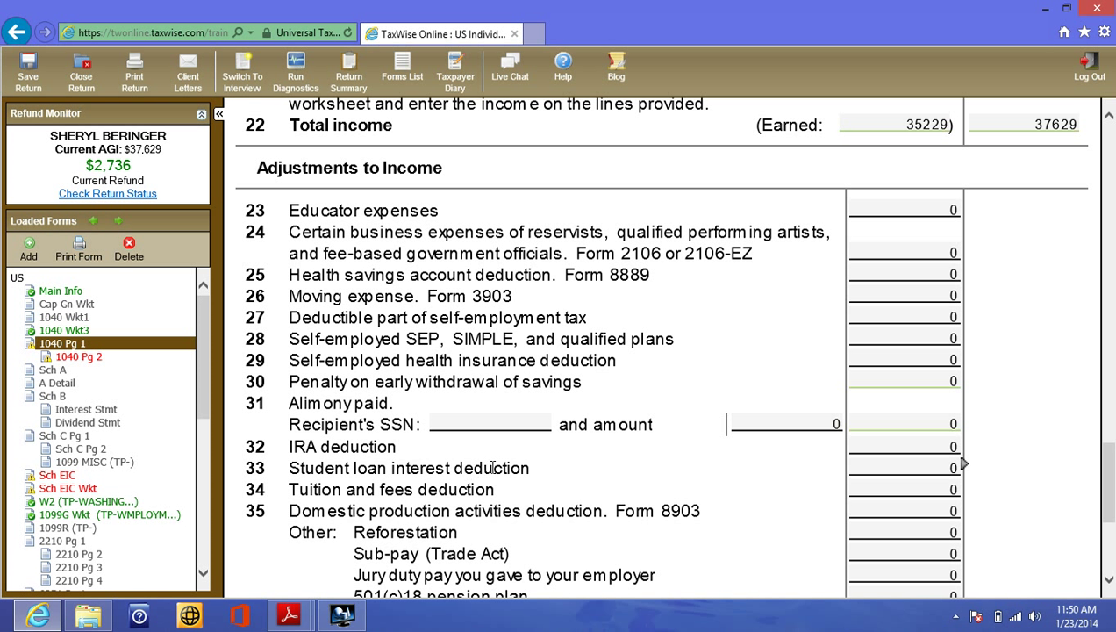
{"action": "left_click", "coordinate": [965, 470]}
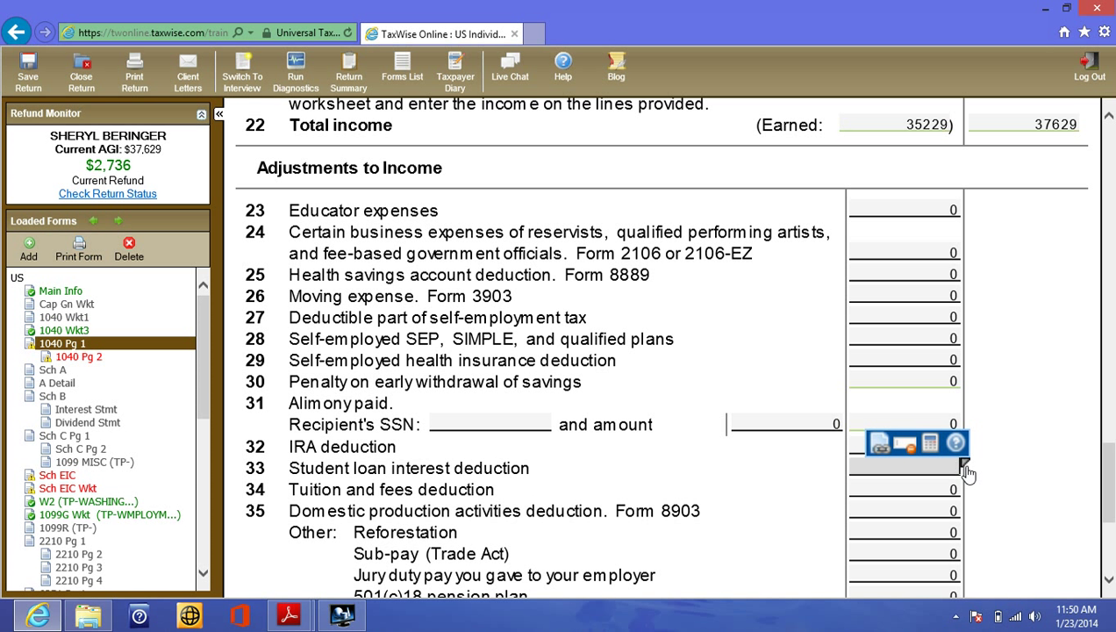
- Link line 33 to a newly created 1040 Wkt2 Student Loan worksheet
{"action": "left_click", "coordinate": [880, 448]}
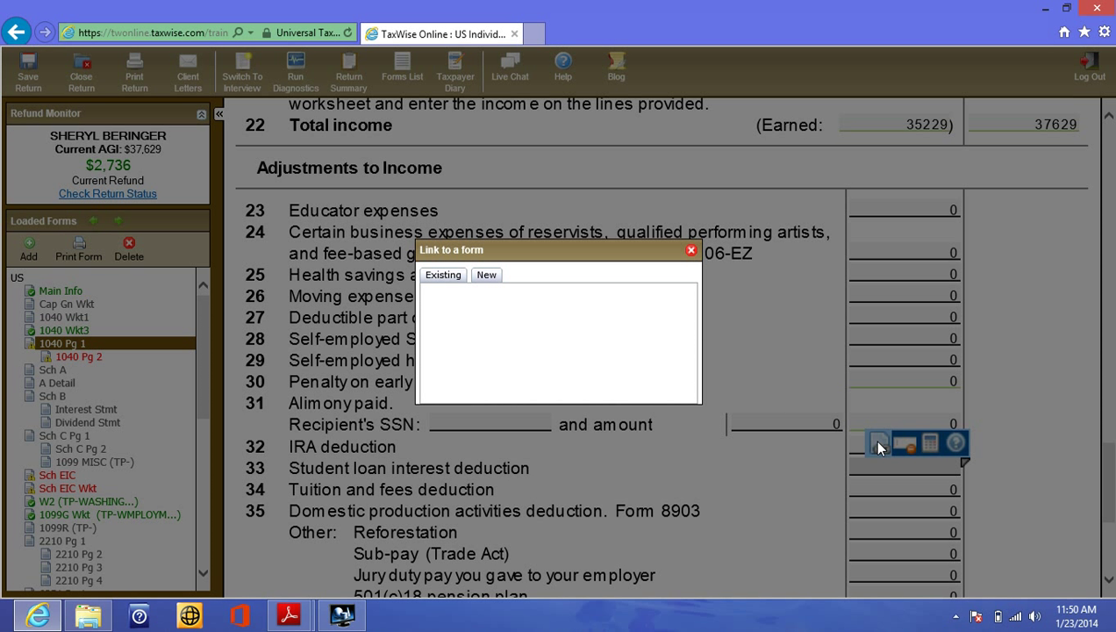
{"action": "left_click", "coordinate": [483, 282]}
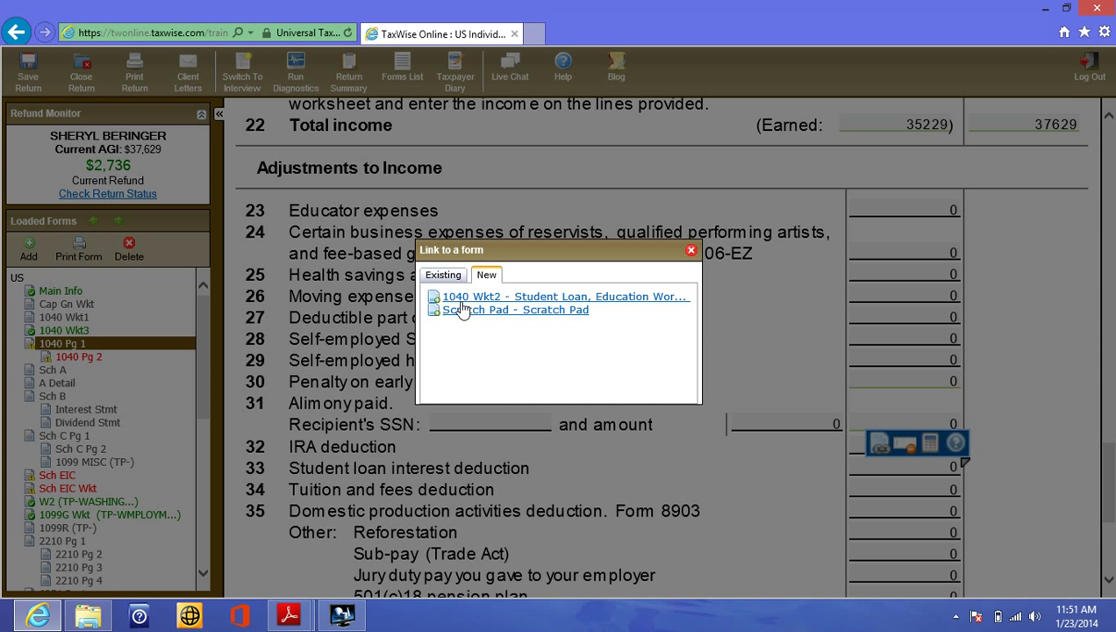
{"action": "left_click", "coordinate": [488, 300]}
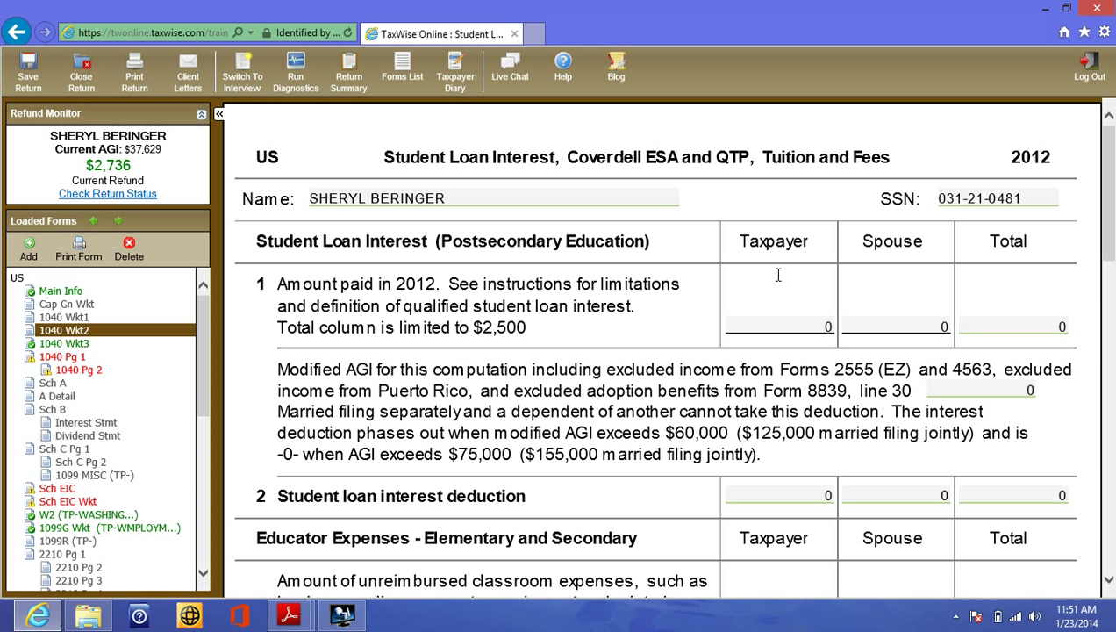
- Enter 395.67 of student loan interest paid on line 1, raising the refund to $2,881
{"action": "left_click", "coordinate": [780, 325]}
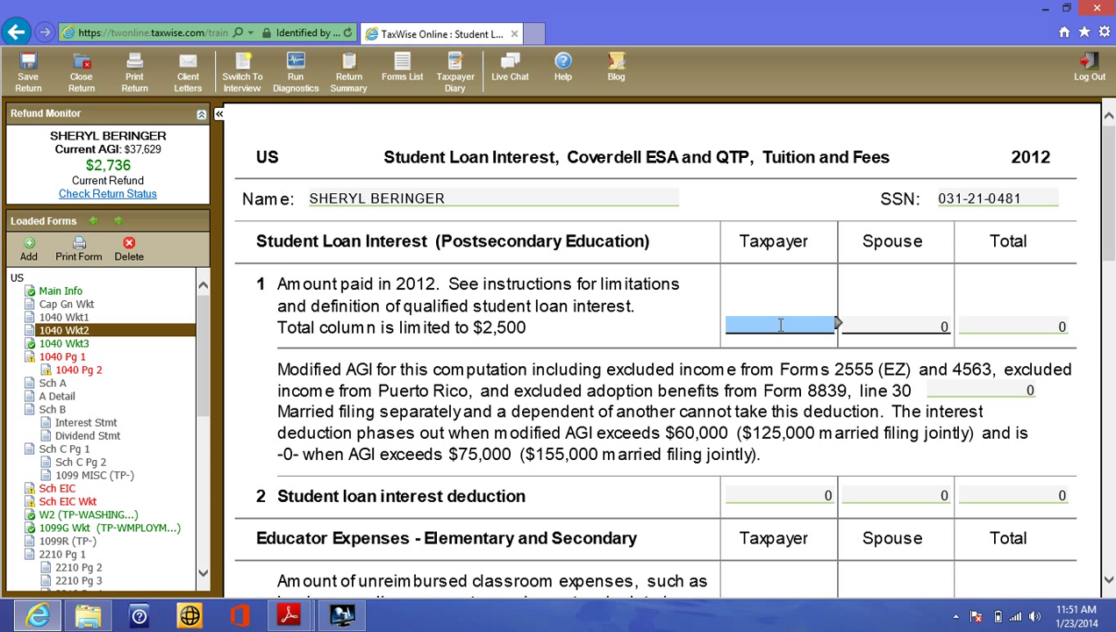
{"action": "type", "text": "395.67"}
{"action": "left_click", "coordinate": [696, 340]}
{"action": "left_click", "coordinate": [1009, 386]}
{"action": "key", "text": "Tab"}
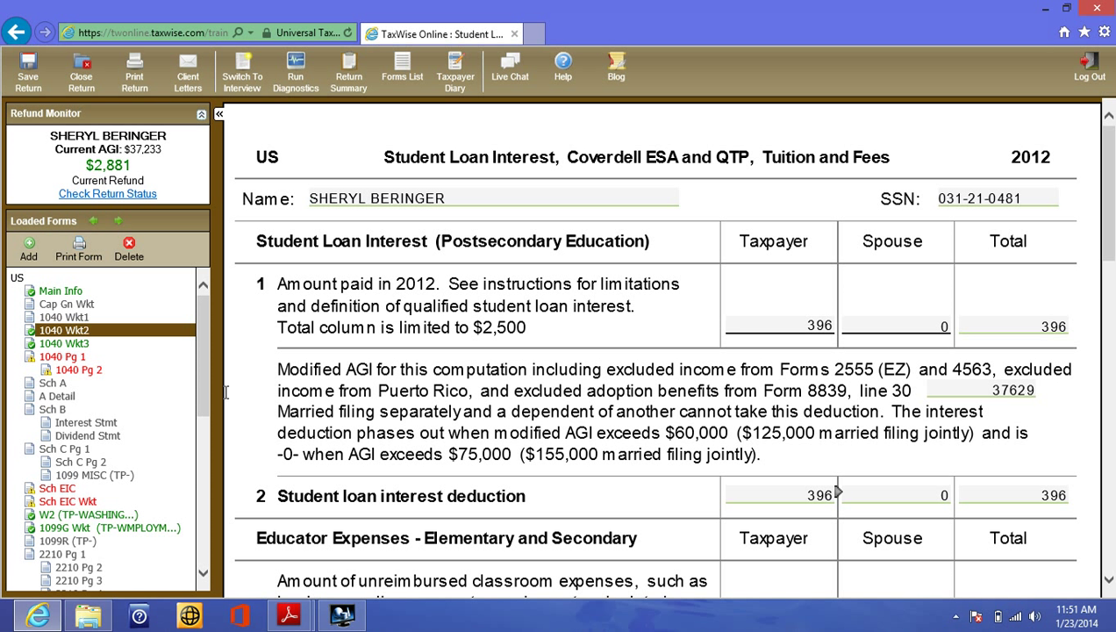
- Check the interview notes, then answer No to the line 10 itemizing and state refund question
{"action": "left_click", "coordinate": [78, 357]}
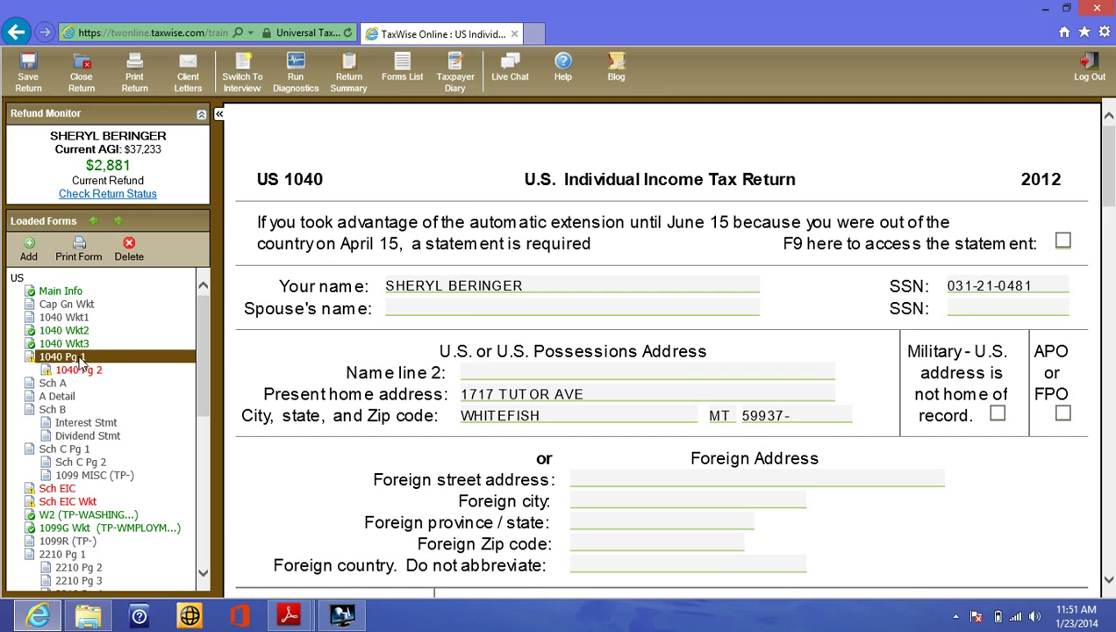
{"action": "left_click_drag", "start_coordinate": [1110, 196], "coordinate": [1111, 389]}
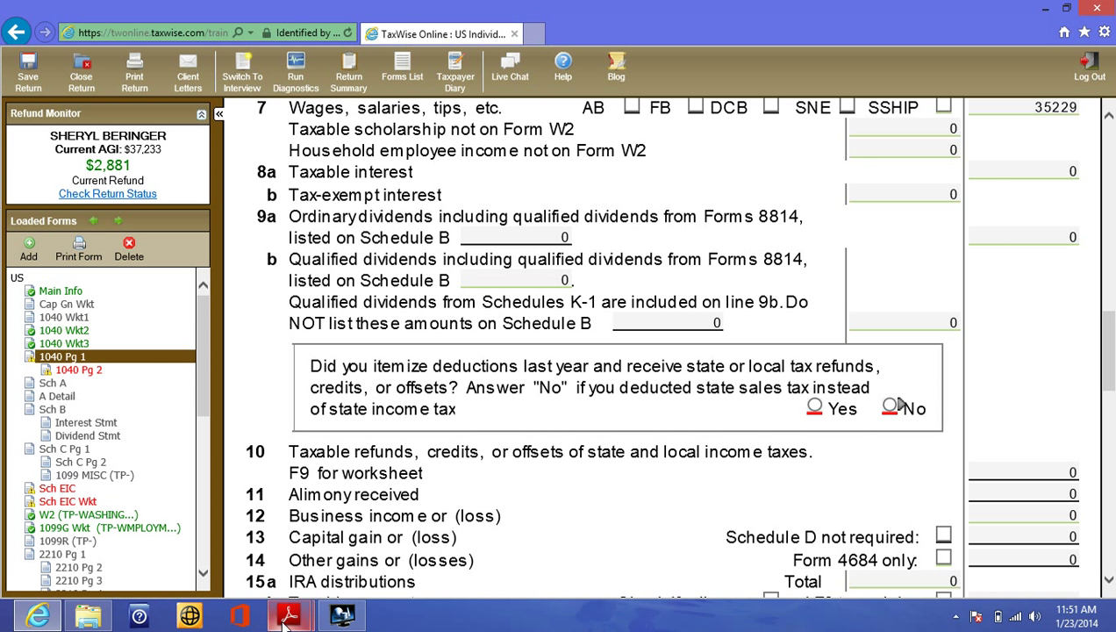
{"action": "mouse_move", "coordinate": [285, 623]}
{"action": "left_click", "coordinate": [379, 531]}
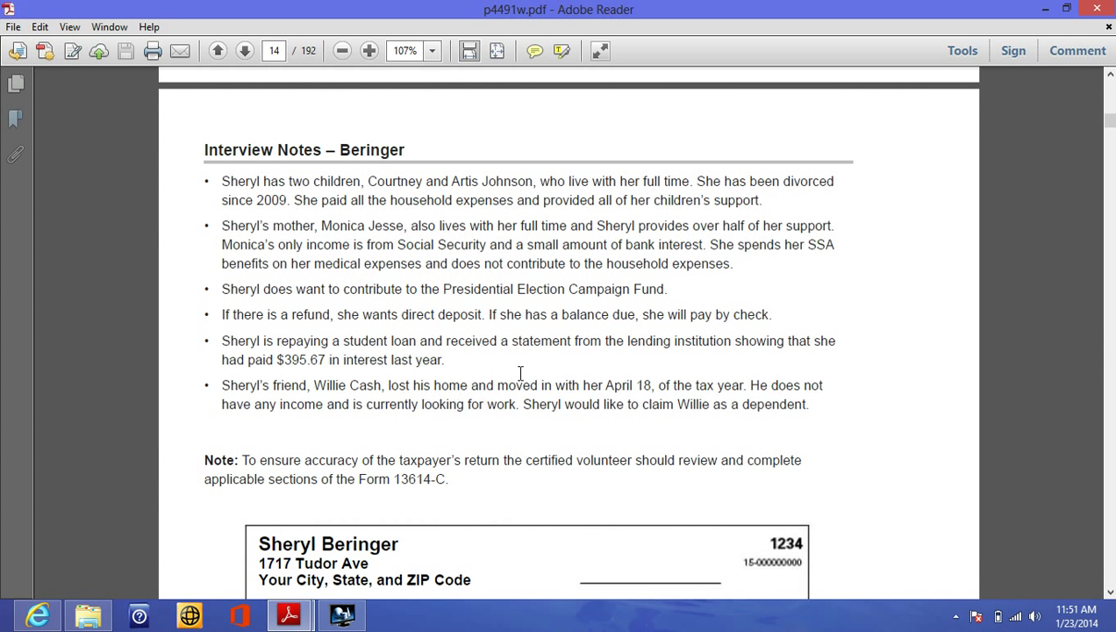
{"action": "left_click", "coordinate": [35, 618]}
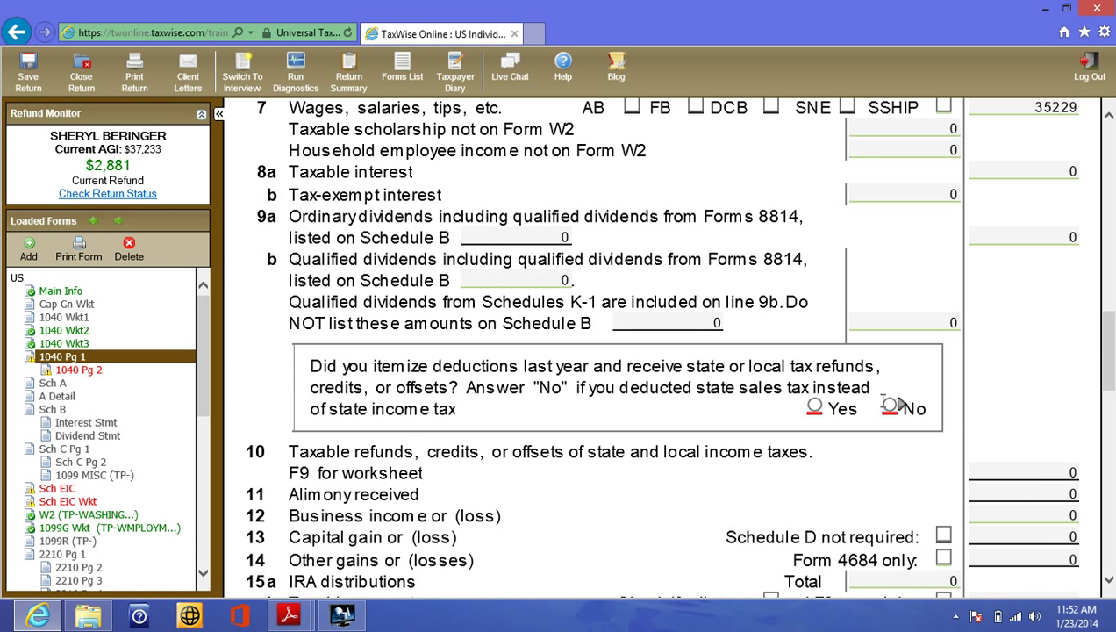
{"action": "left_click", "coordinate": [889, 407]}
{"action": "key", "text": "super+c"}
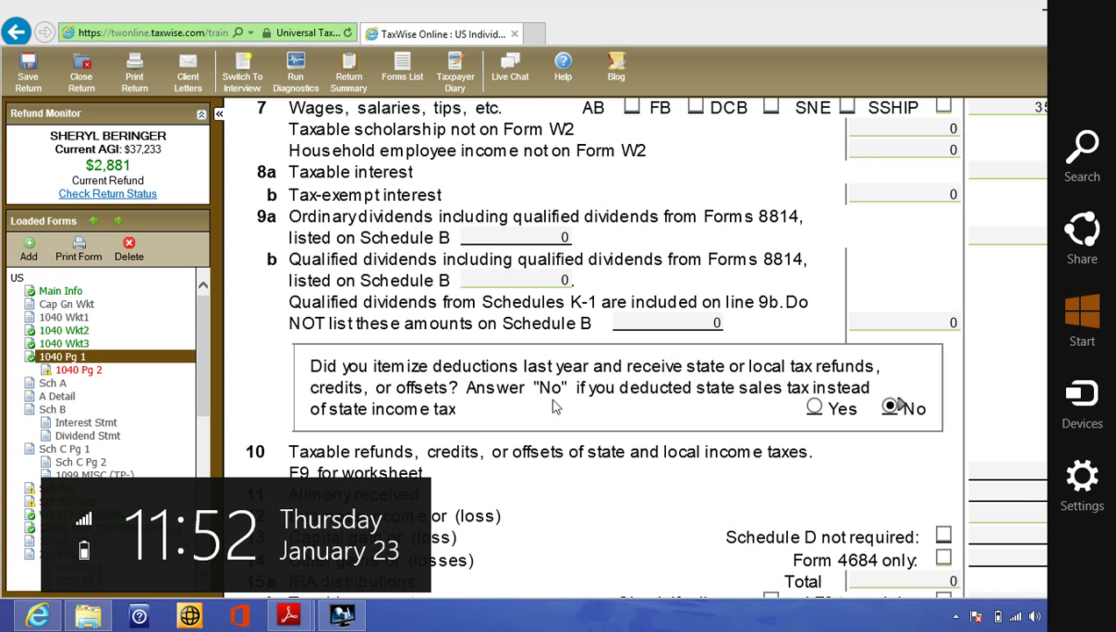
{"action": "left_click", "coordinate": [282, 343]}
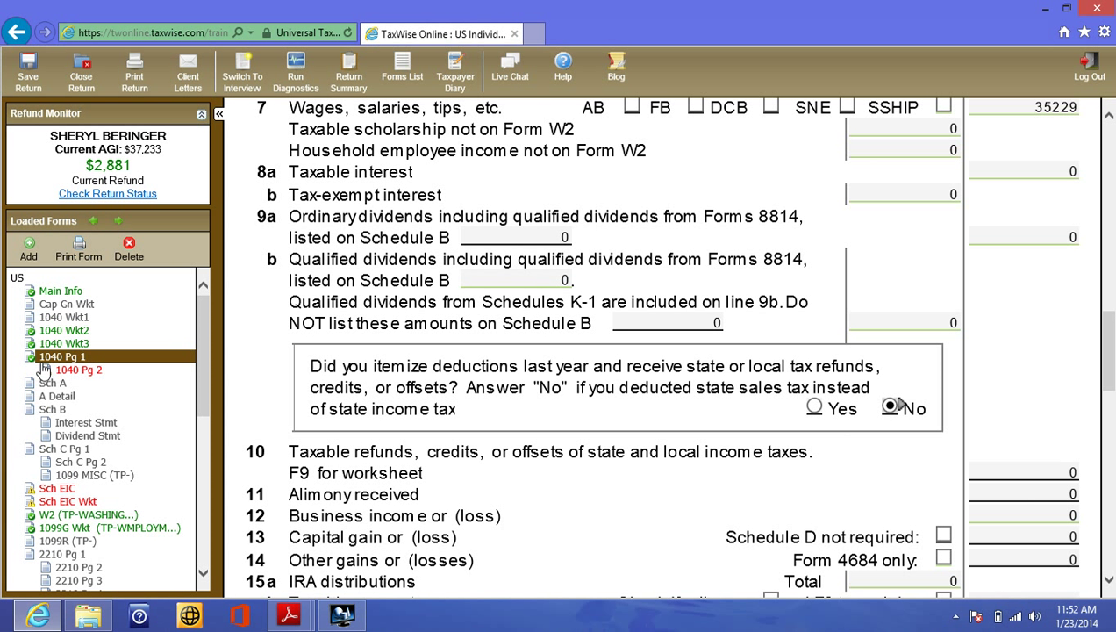
- Enter the bank routing and account numbers on page 2 and choose Checking for the refund
{"action": "left_click", "coordinate": [71, 369]}
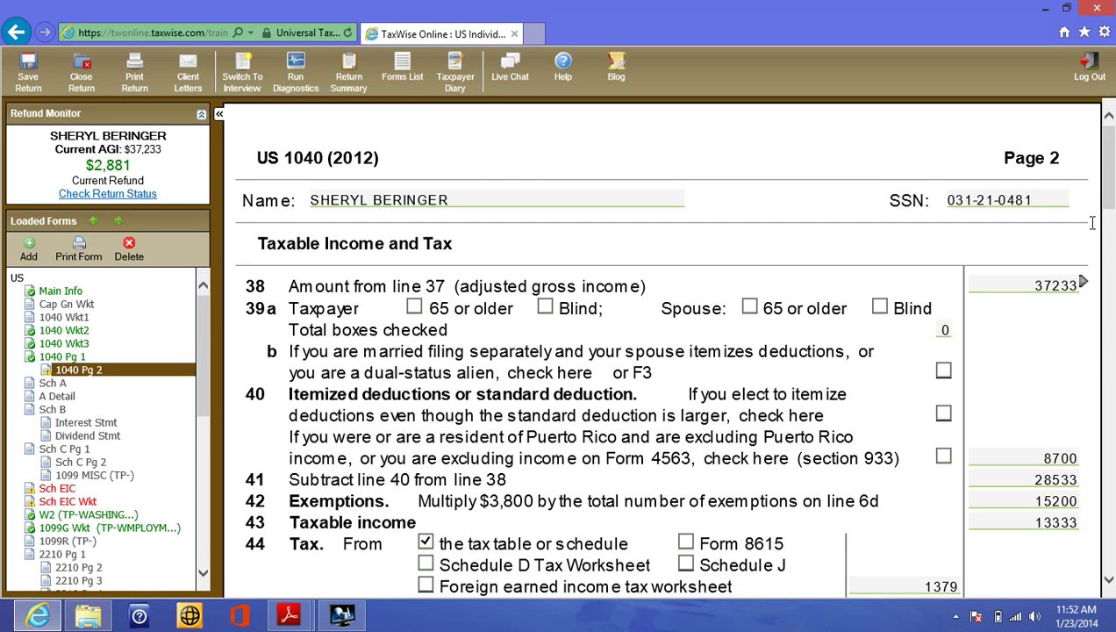
{"action": "left_click_drag", "start_coordinate": [1108, 208], "coordinate": [1101, 478]}
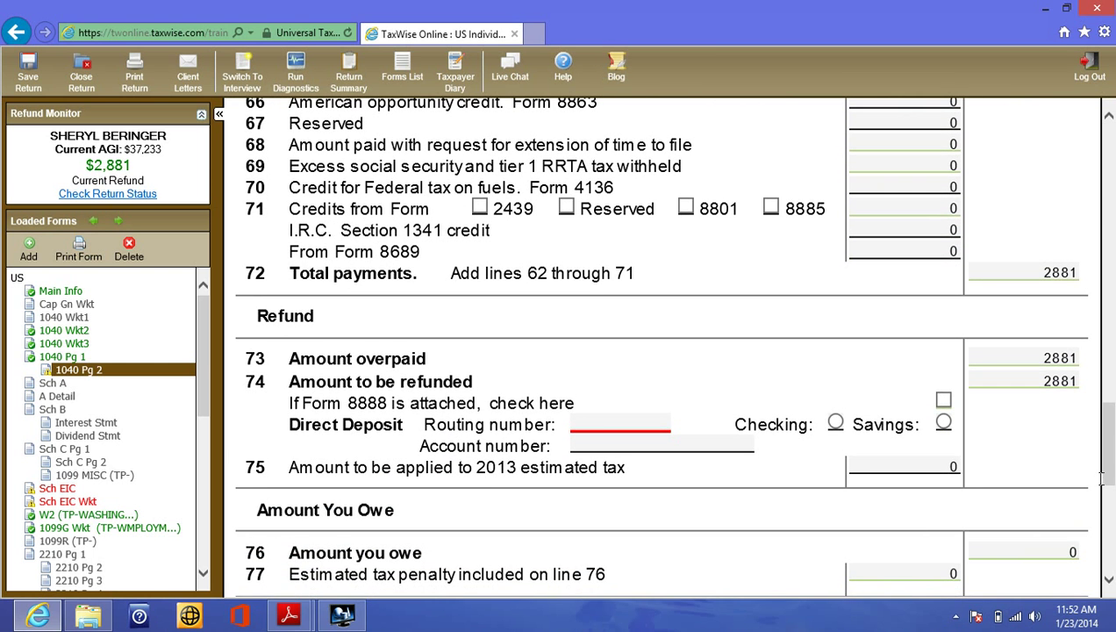
{"action": "left_click", "coordinate": [593, 425]}
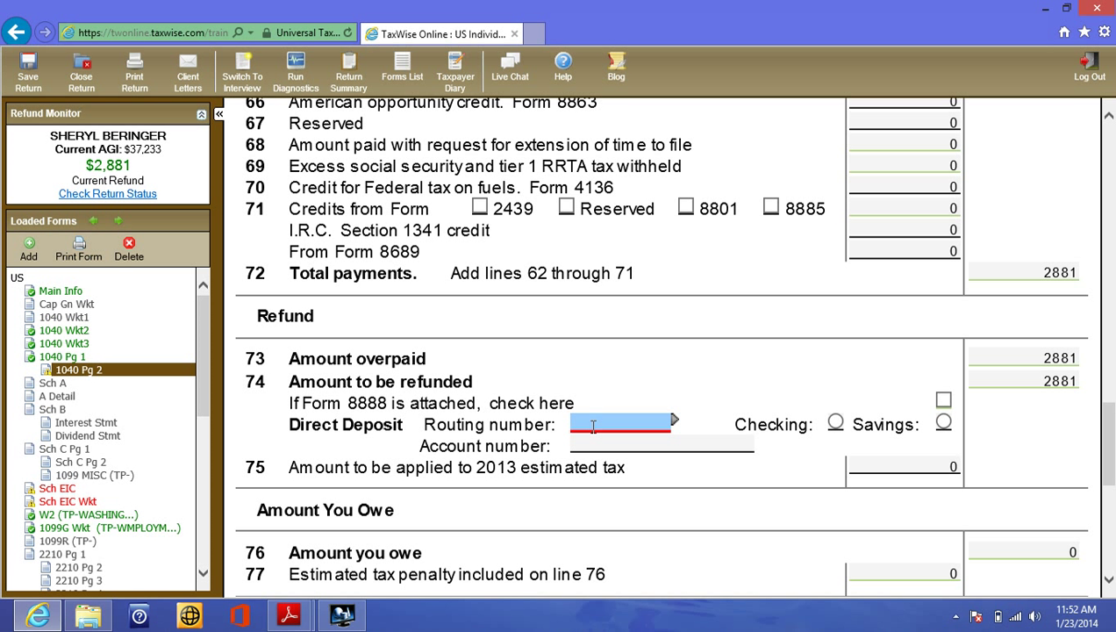
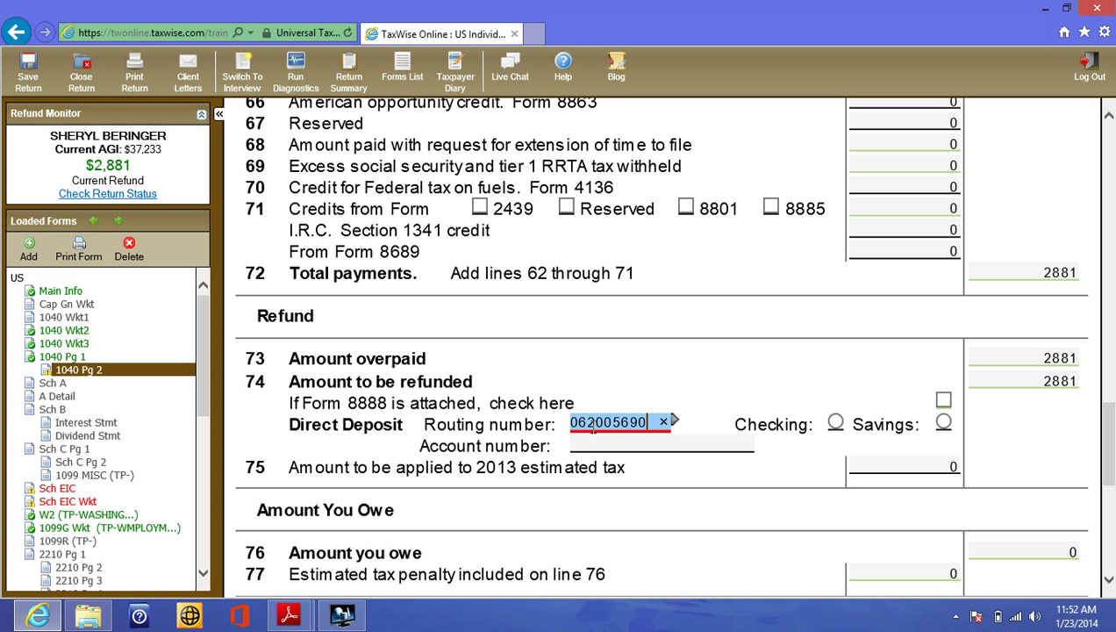
{"action": "left_click", "coordinate": [596, 438]}
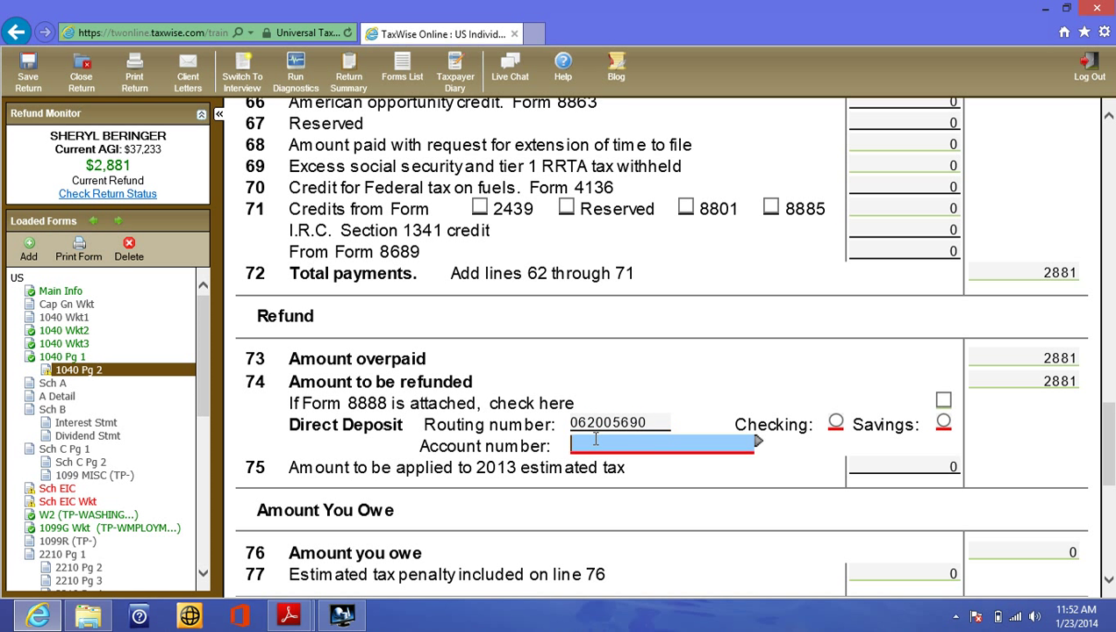
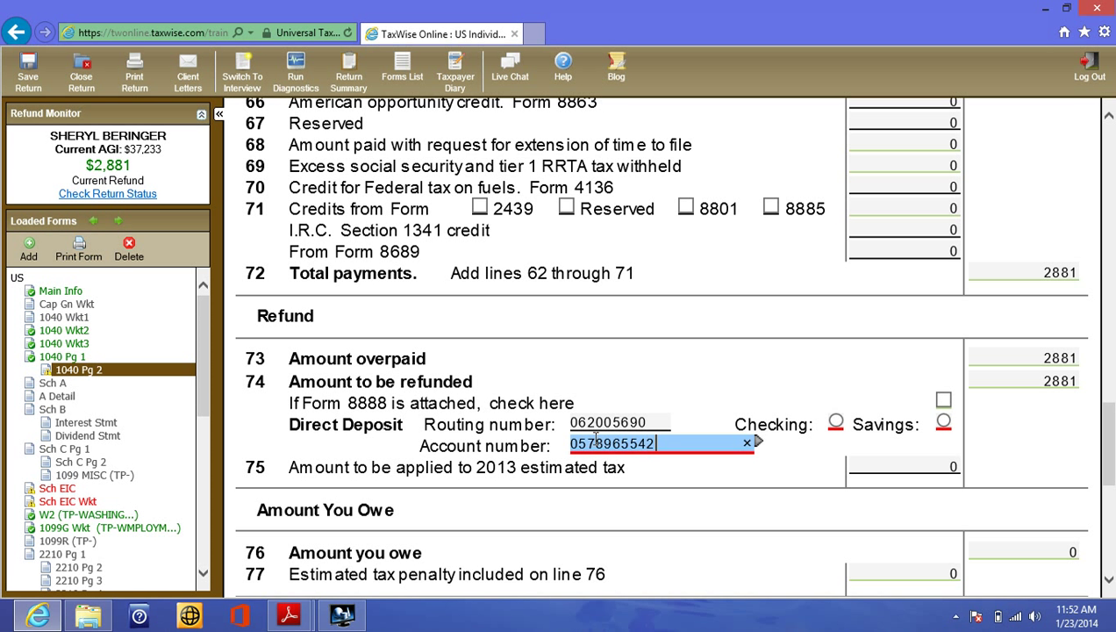
{"action": "left_click", "coordinate": [836, 423]}
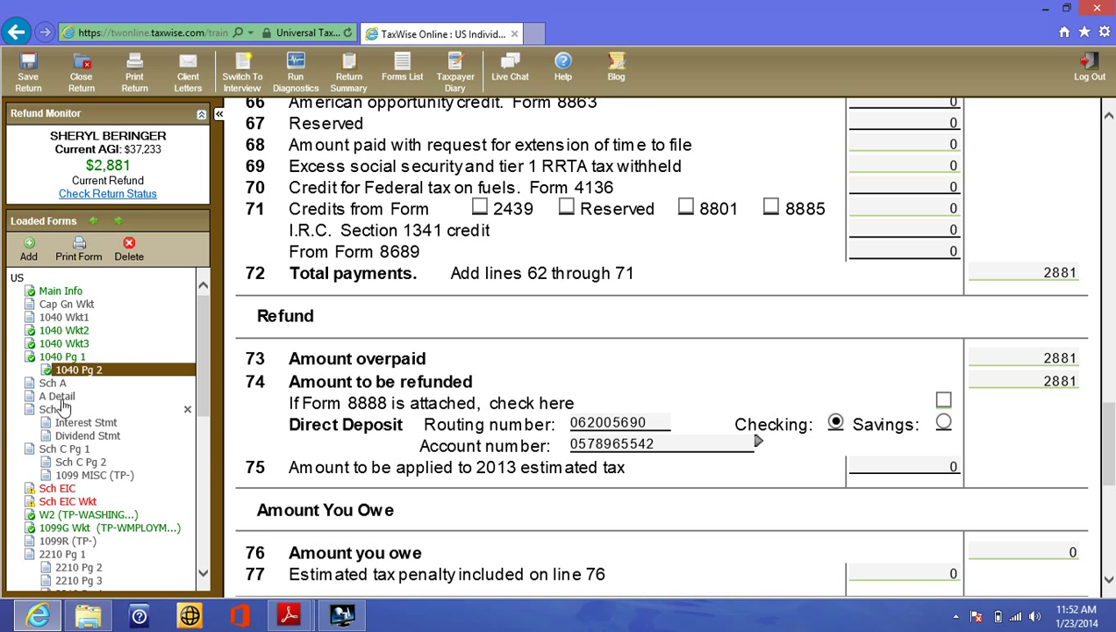
- Answer No to line 4b 'permanently disabled' for the parent in Schedule EIC's third column
{"action": "left_click", "coordinate": [65, 488]}
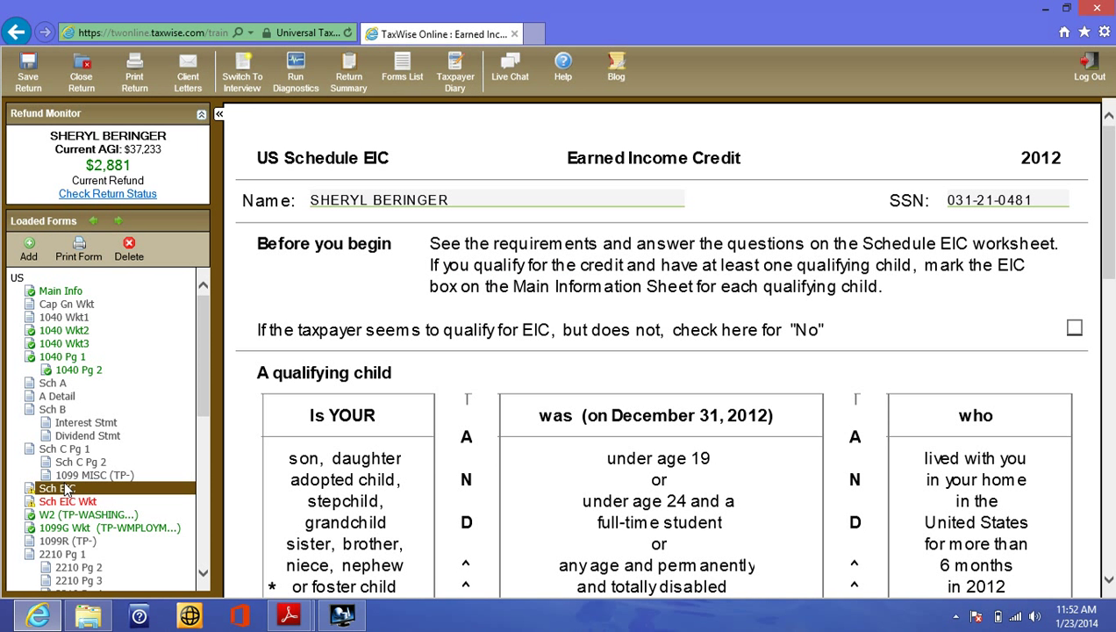
{"action": "left_click_drag", "start_coordinate": [1113, 250], "coordinate": [1110, 497]}
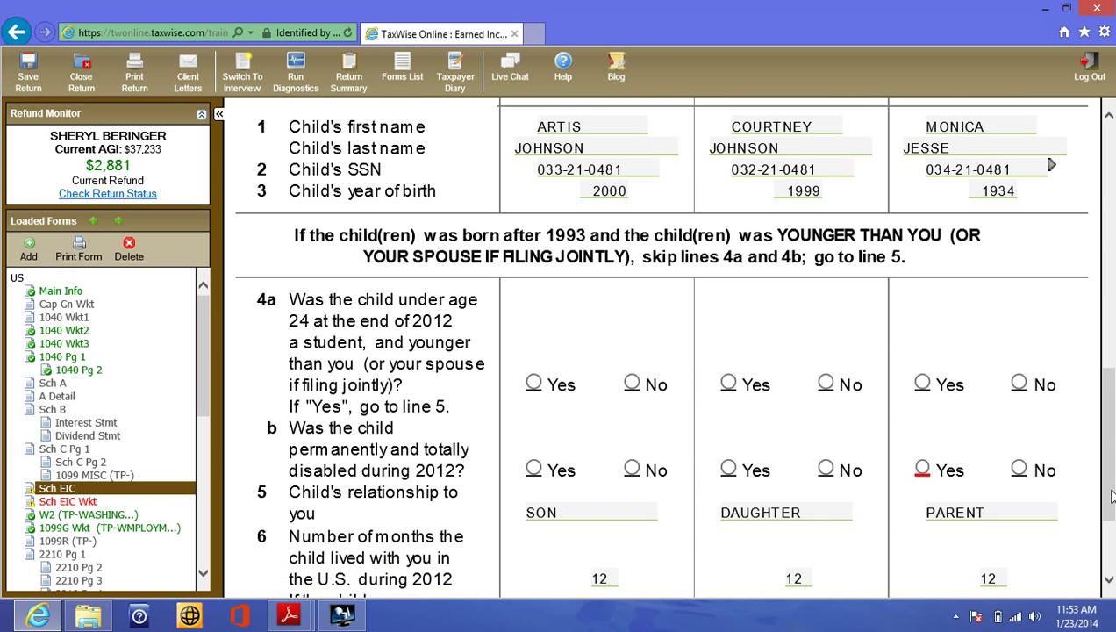
{"action": "left_click", "coordinate": [1018, 469]}
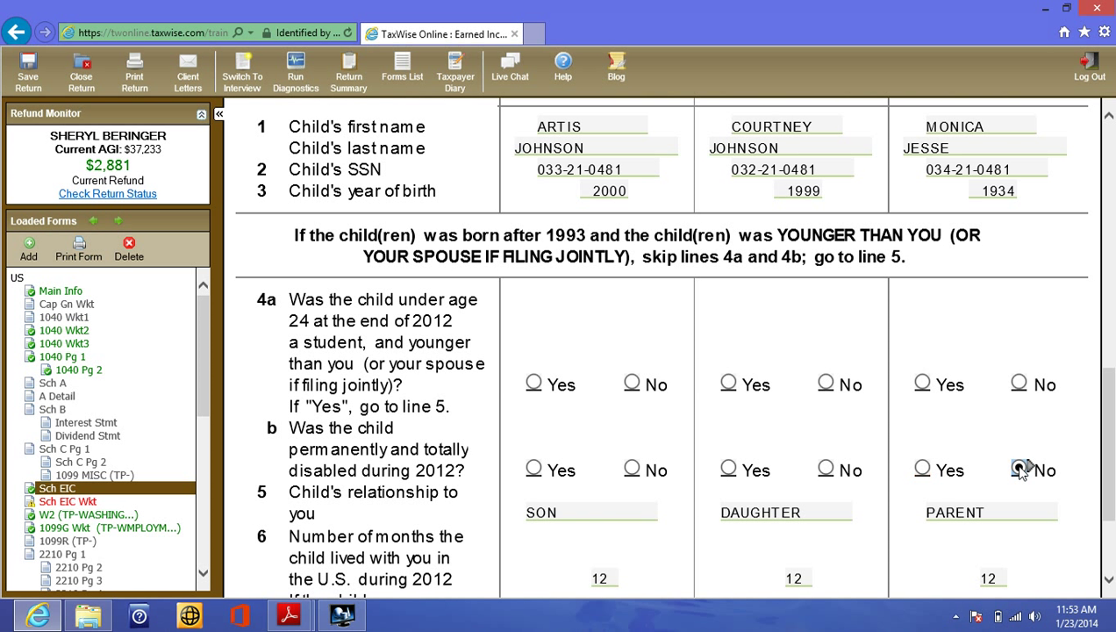
{"action": "left_click_drag", "start_coordinate": [1112, 446], "coordinate": [1108, 453]}
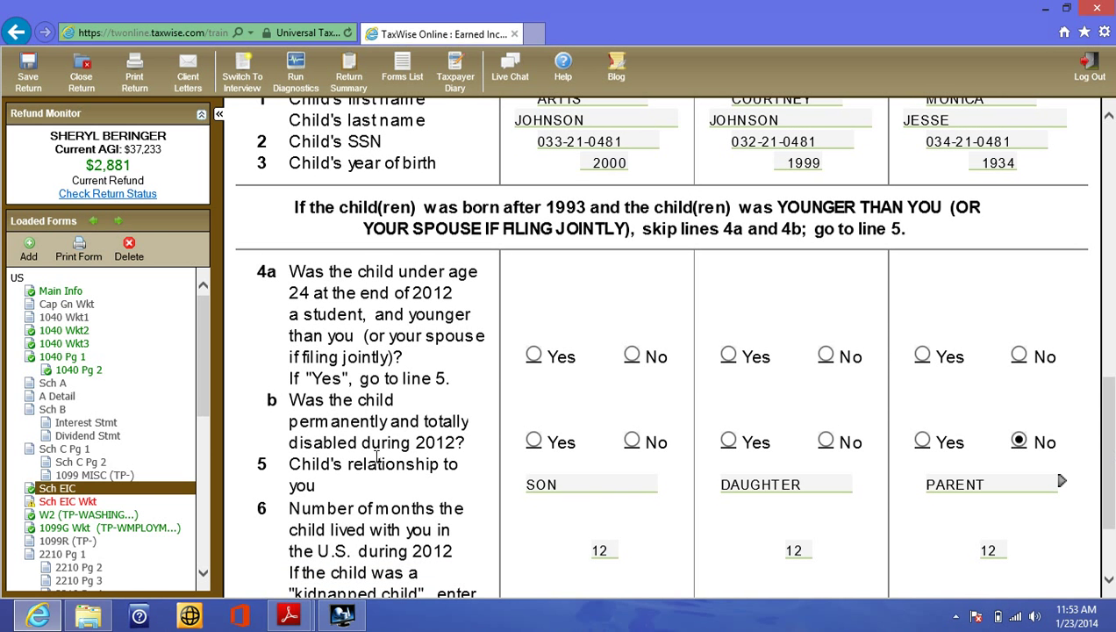
{"action": "left_click", "coordinate": [54, 502]}
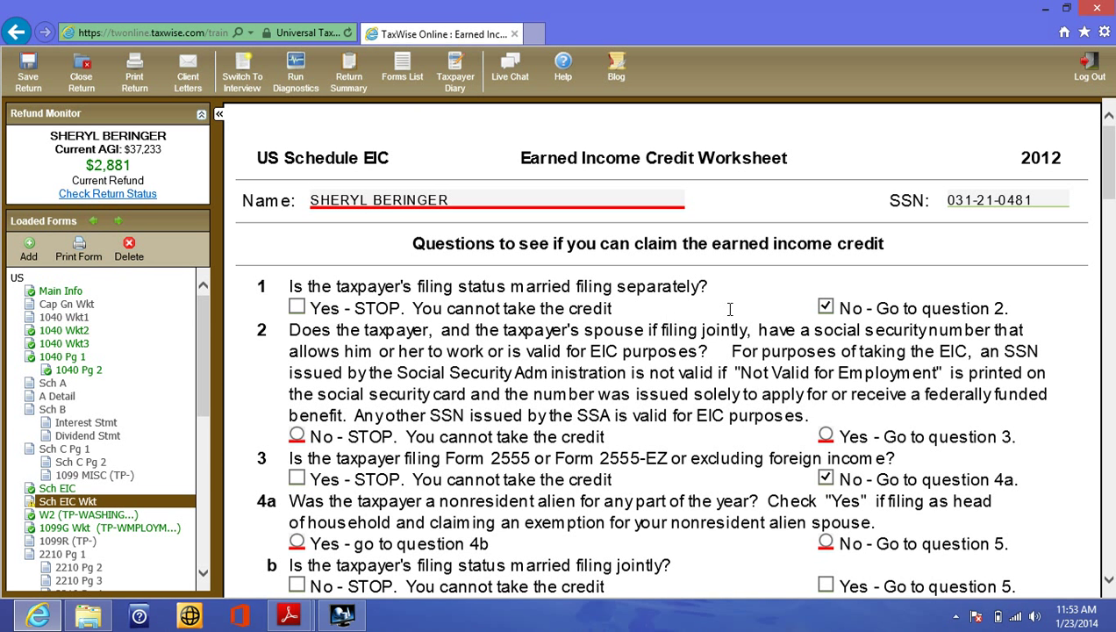
- Confirm the taxpayer name on the EIC worksheet with F3
{"action": "left_click", "coordinate": [629, 198]}
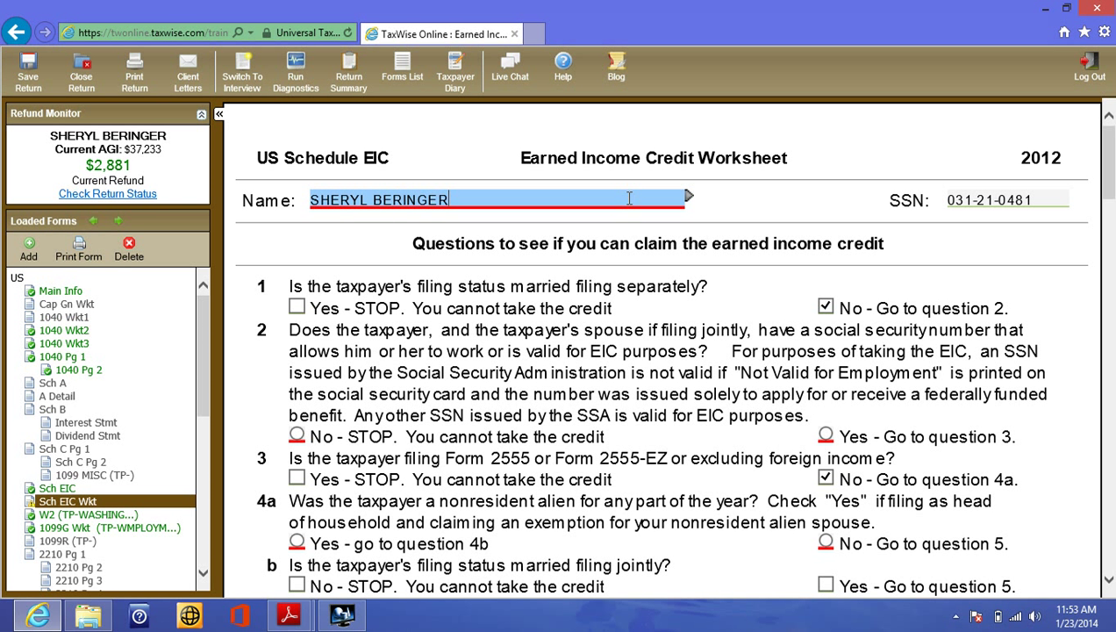
{"action": "key", "text": "F3"}
{"action": "left_click", "coordinate": [704, 283]}
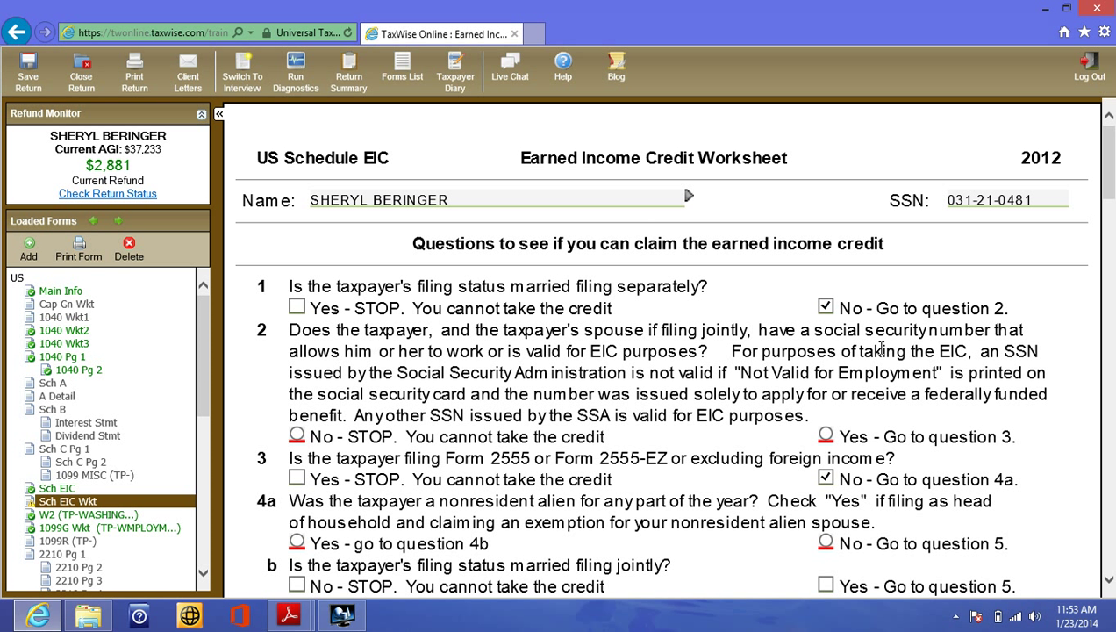
- Answer Yes to question 2 and No to questions 4a and 6
{"action": "left_click", "coordinate": [827, 435]}
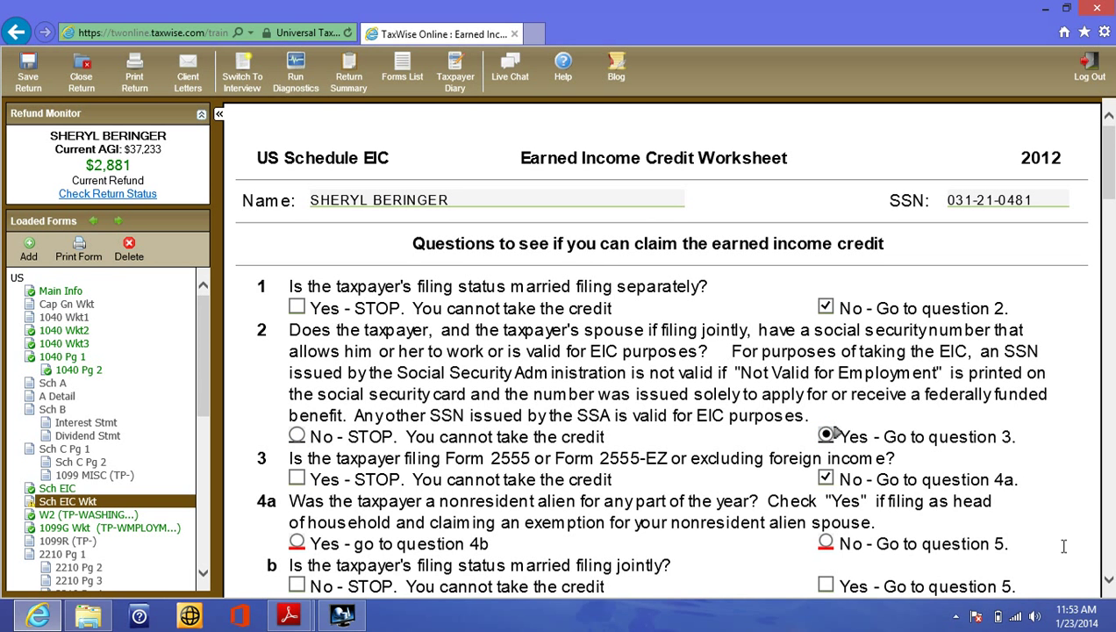
{"action": "left_click", "coordinate": [1108, 579]}
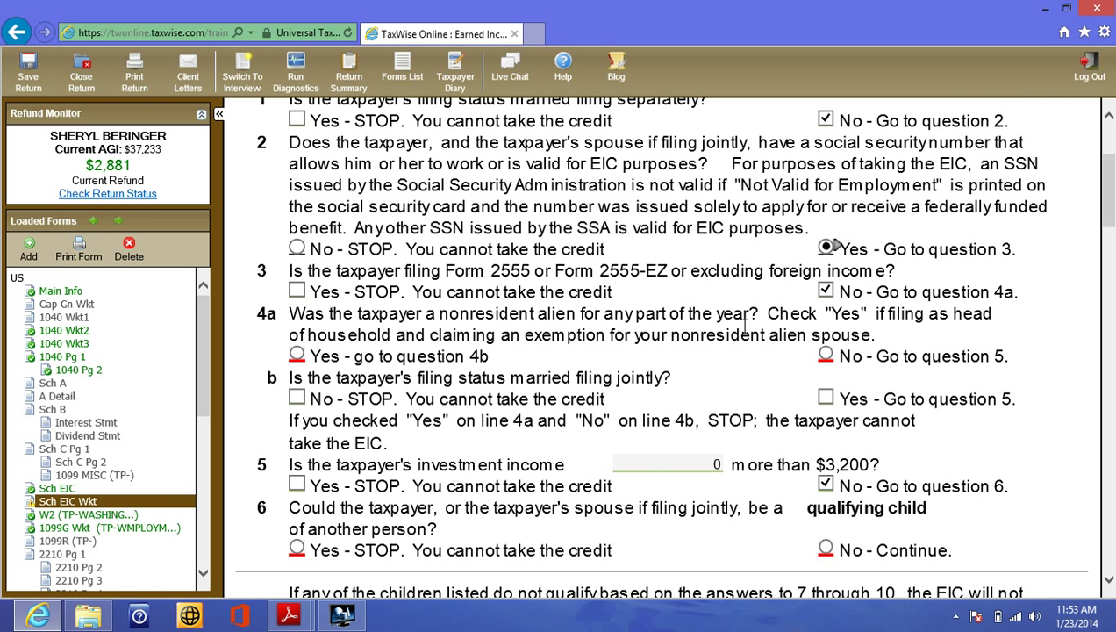
{"action": "left_click", "coordinate": [826, 356]}
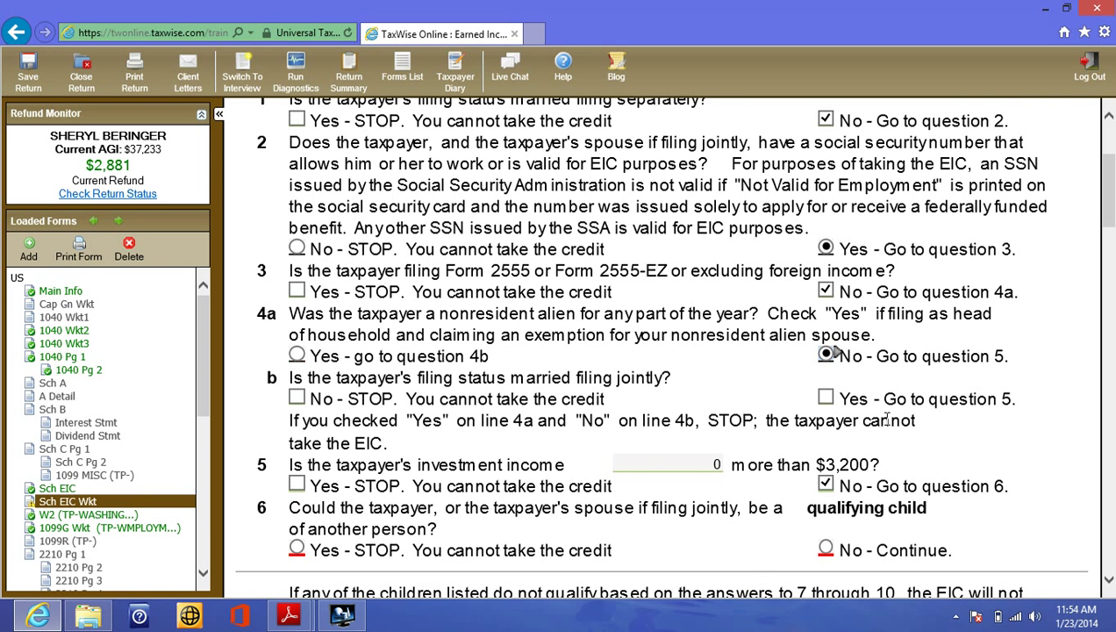
{"action": "left_click", "coordinate": [1108, 583]}
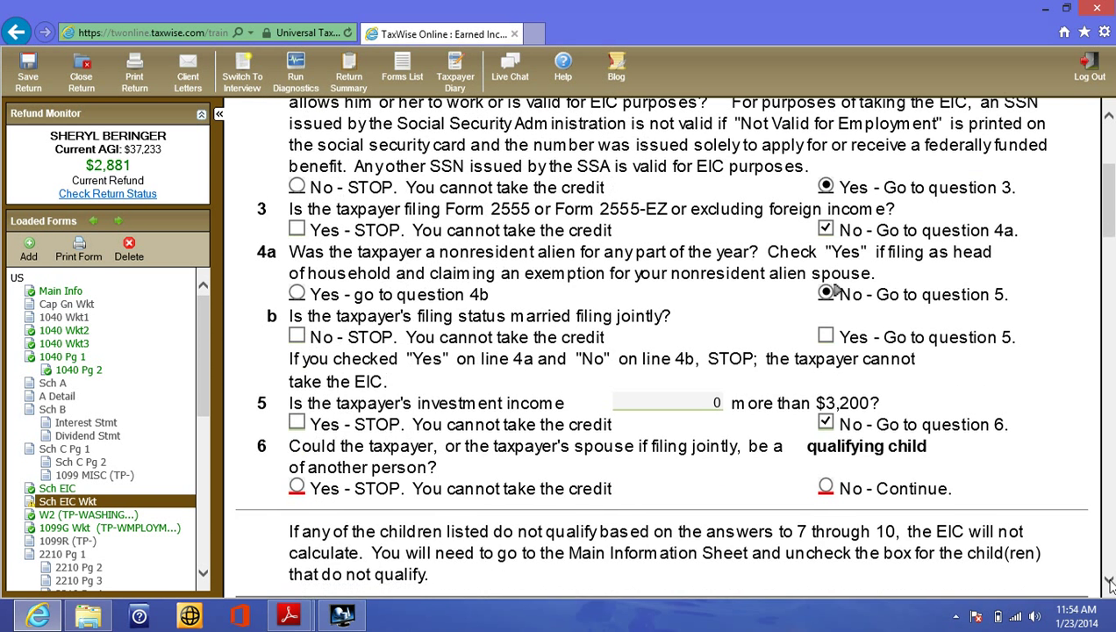
{"action": "left_click", "coordinate": [945, 496]}
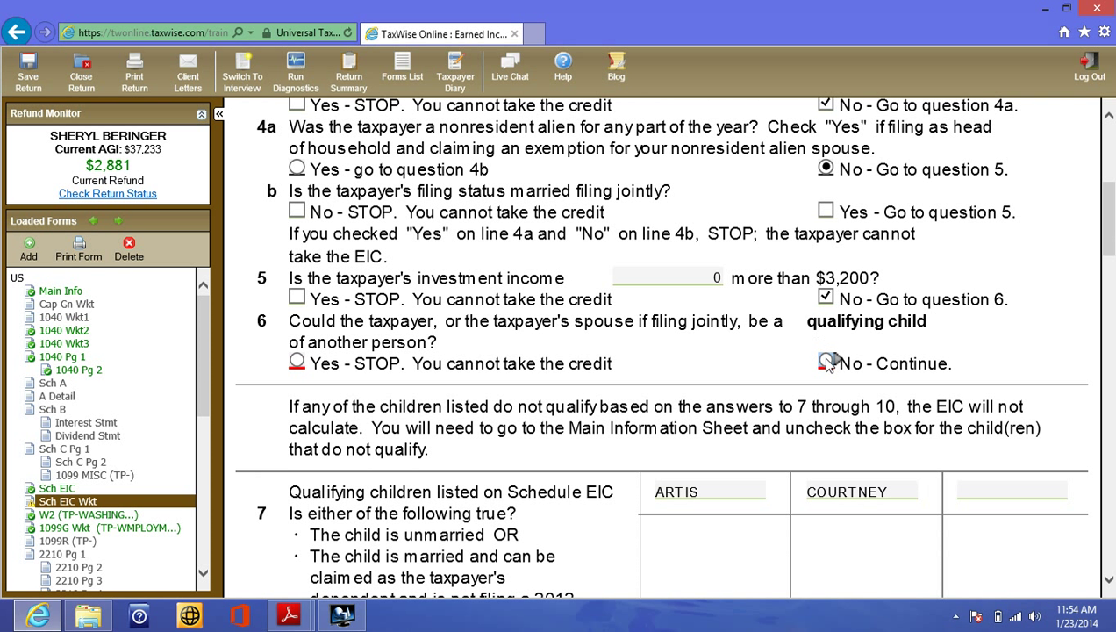
{"action": "left_click", "coordinate": [826, 362]}
- Mark Yes for questions 7 and 8 and No for 9a in the children's columns
{"action": "left_click_drag", "start_coordinate": [1109, 580], "coordinate": [1109, 580]}
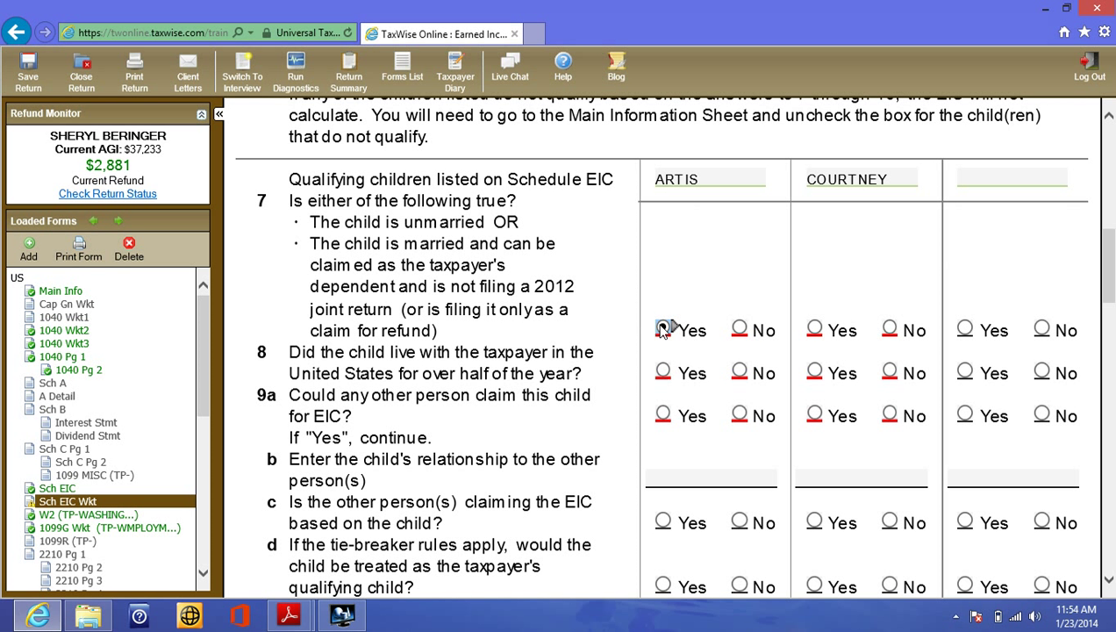
{"action": "left_click", "coordinate": [664, 328]}
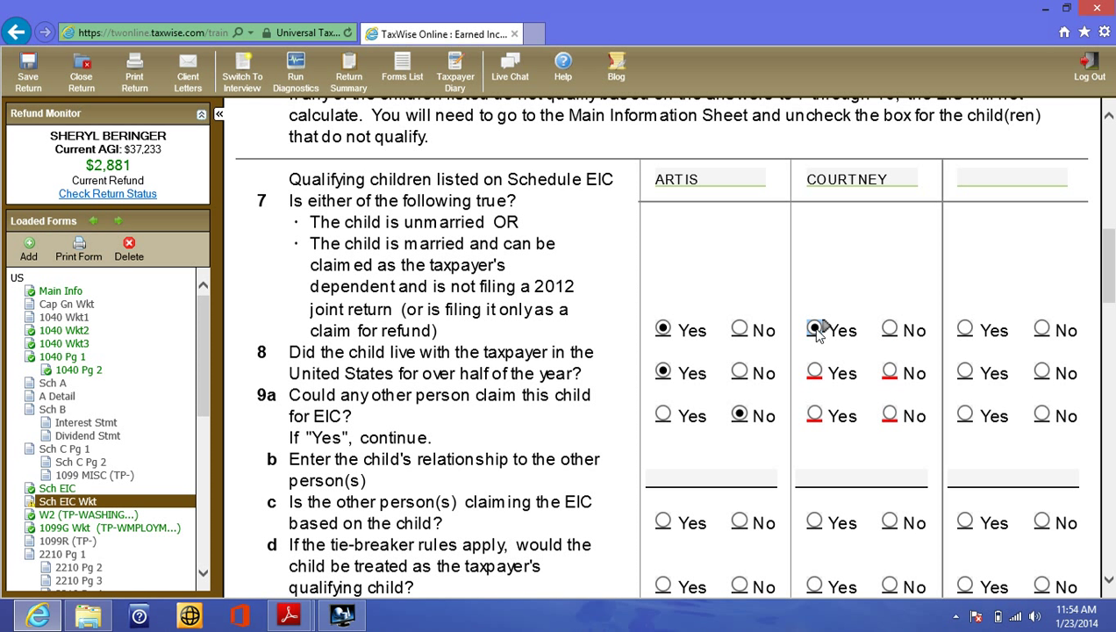
{"action": "left_click", "coordinate": [815, 371]}
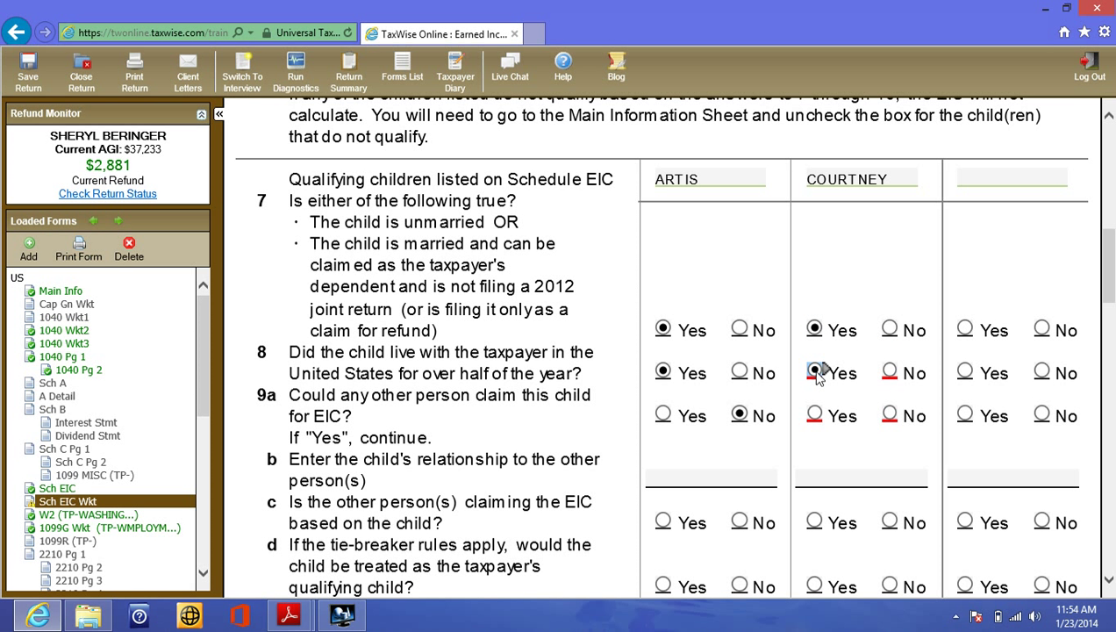
{"action": "left_click", "coordinate": [889, 416]}
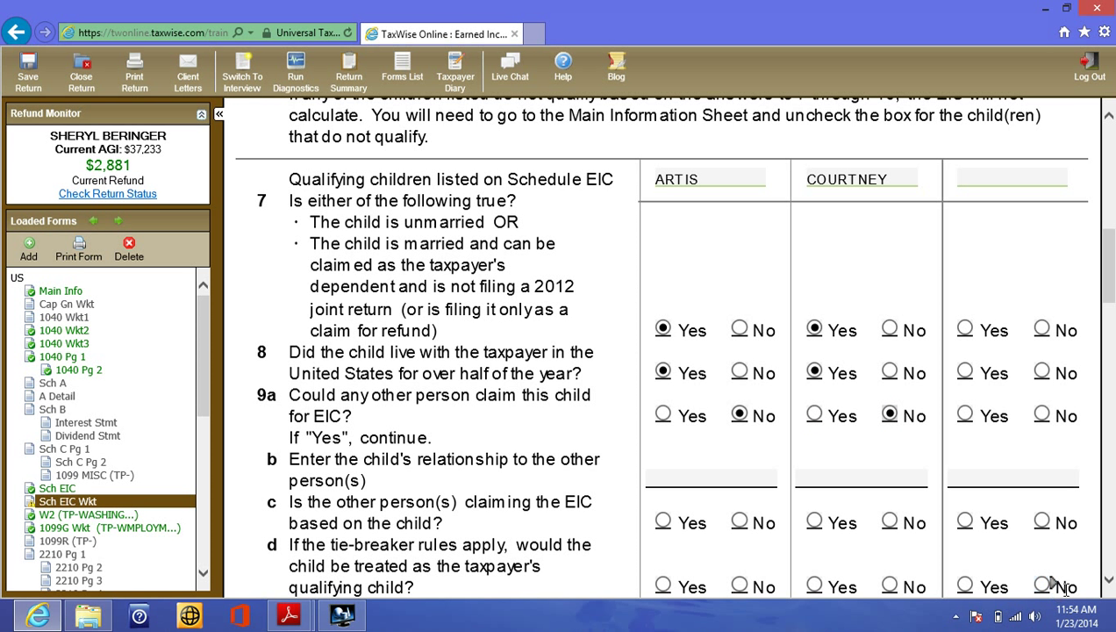
{"action": "scroll", "coordinate": [1110, 586], "scroll_direction": "down", "scroll_amount": 5}
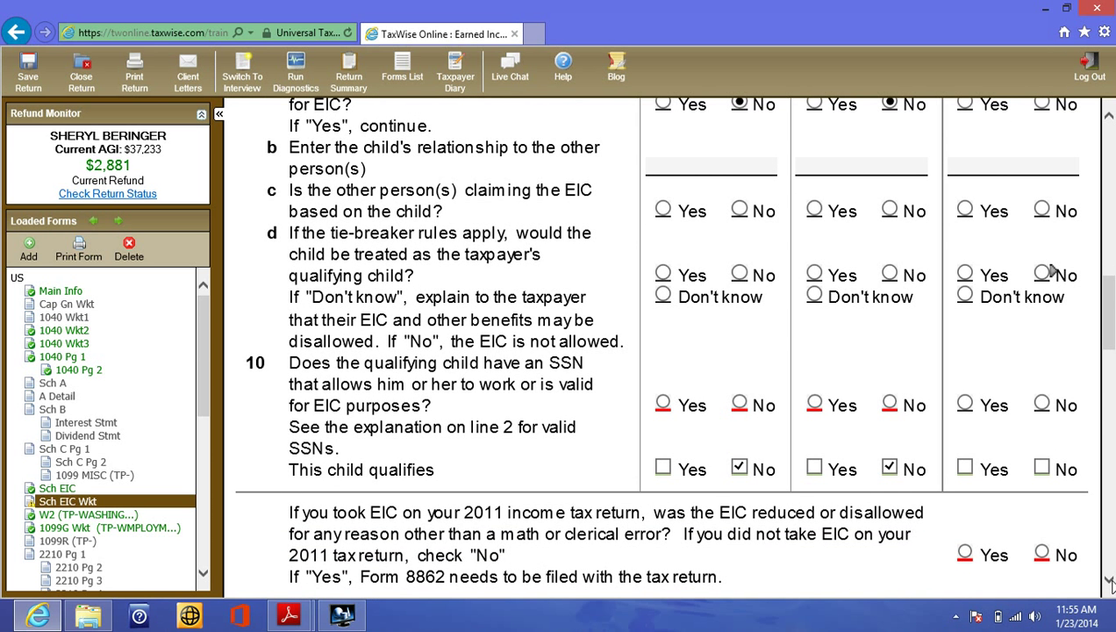
- Answer Yes on line 10 for both children and No to the 2011 EIC reduction question
{"action": "key", "text": "super+c"}
{"action": "left_click", "coordinate": [663, 403]}
{"action": "left_click", "coordinate": [815, 404]}
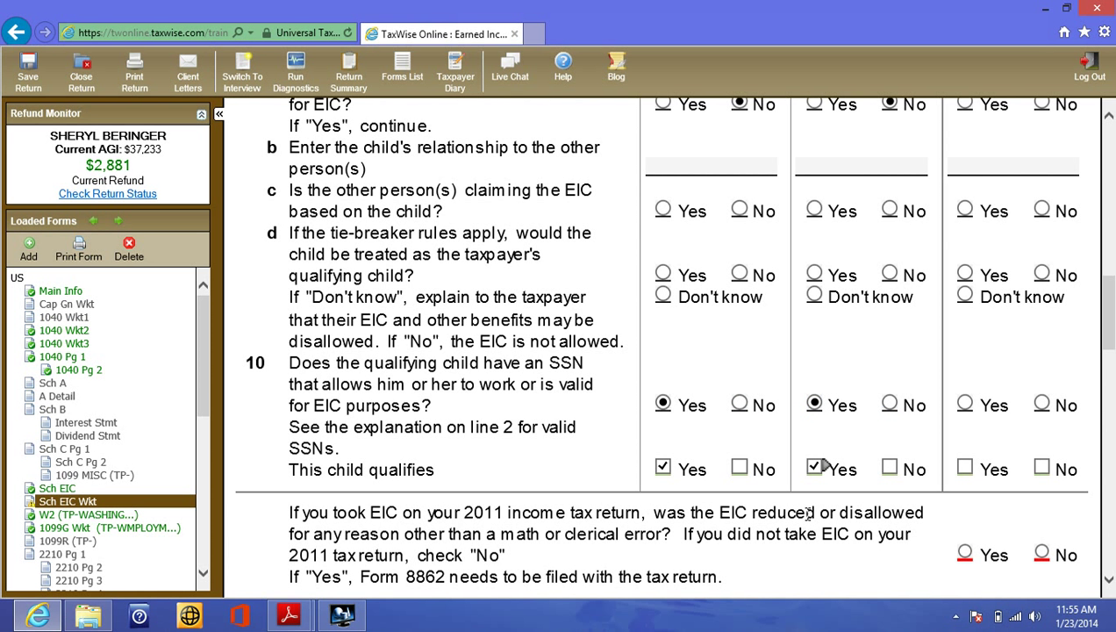
{"action": "scroll", "coordinate": [808, 514], "scroll_direction": "down", "scroll_amount": 3}
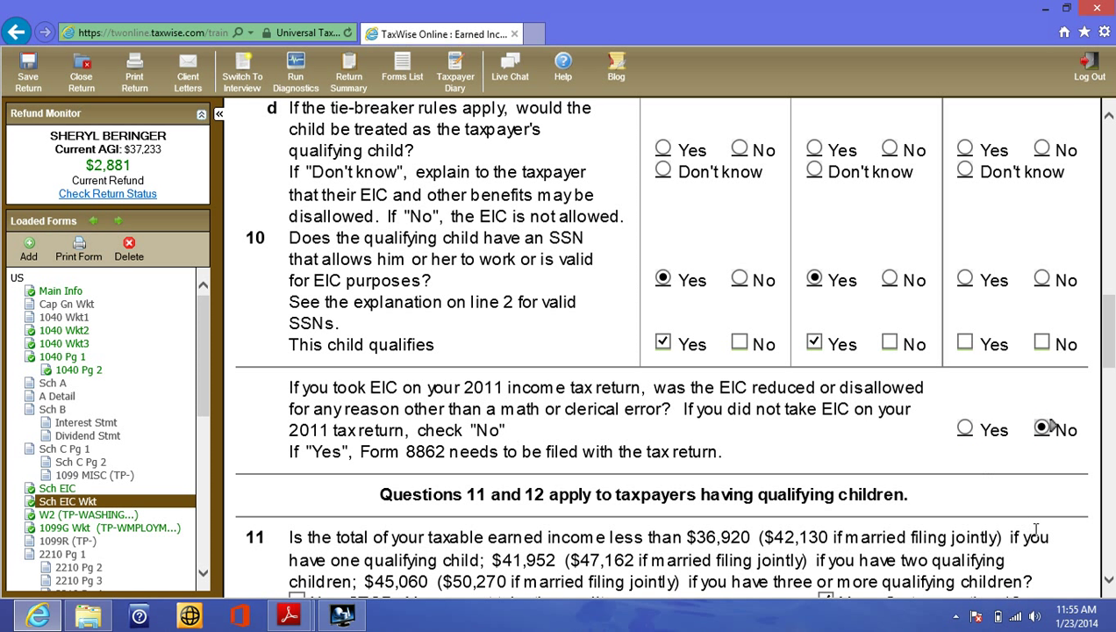
{"action": "left_click", "coordinate": [1107, 583]}
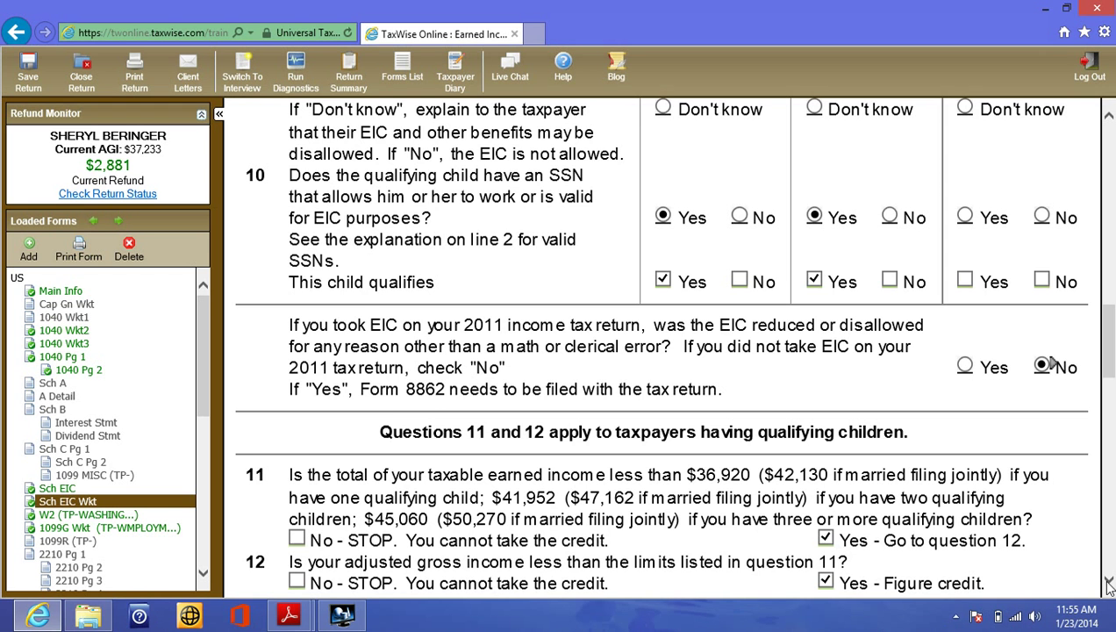
{"action": "scroll", "coordinate": [1108, 582], "scroll_direction": "down", "scroll_amount": 3}
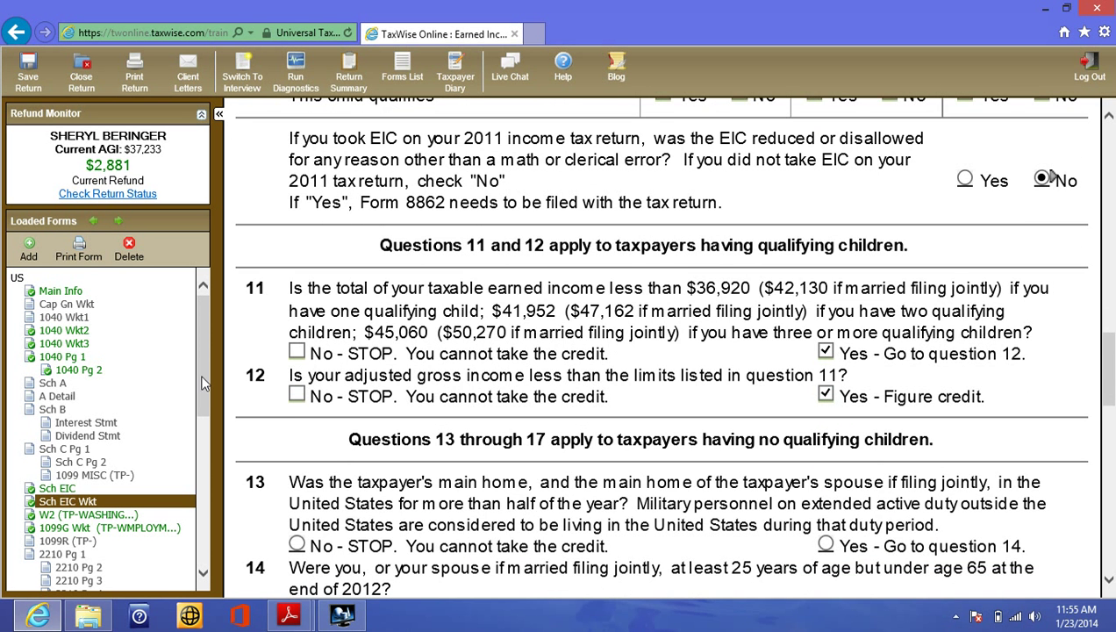
{"action": "left_click_drag", "start_coordinate": [200, 382], "coordinate": [208, 459]}
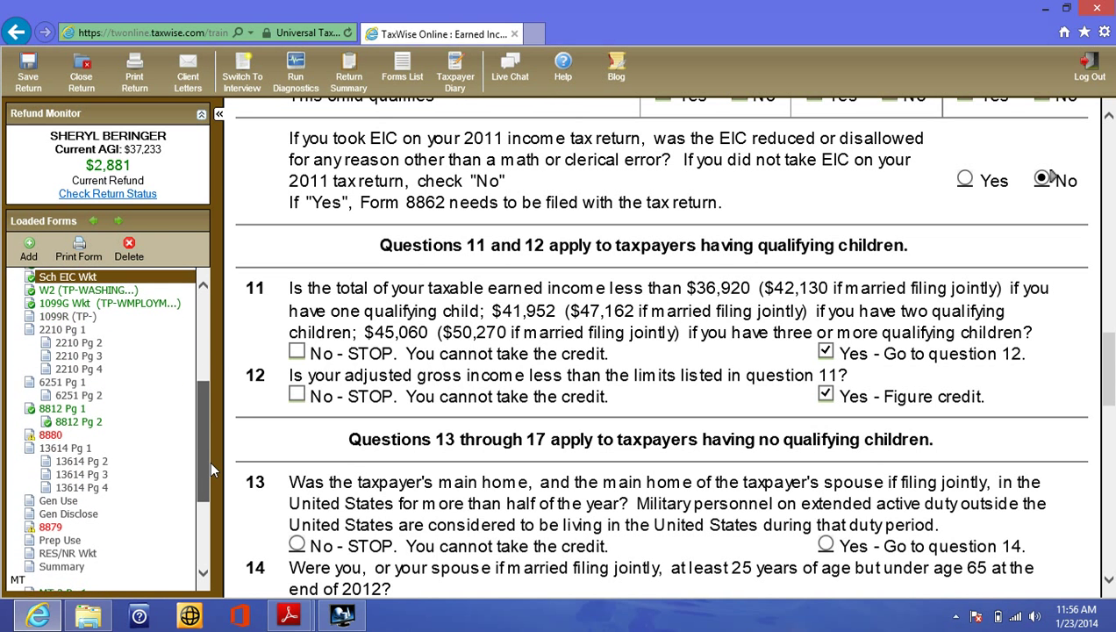
- On Form 8880, mark the taxpayer as not a full-time student and enter -0- for total other distributions
{"action": "left_click", "coordinate": [51, 434]}
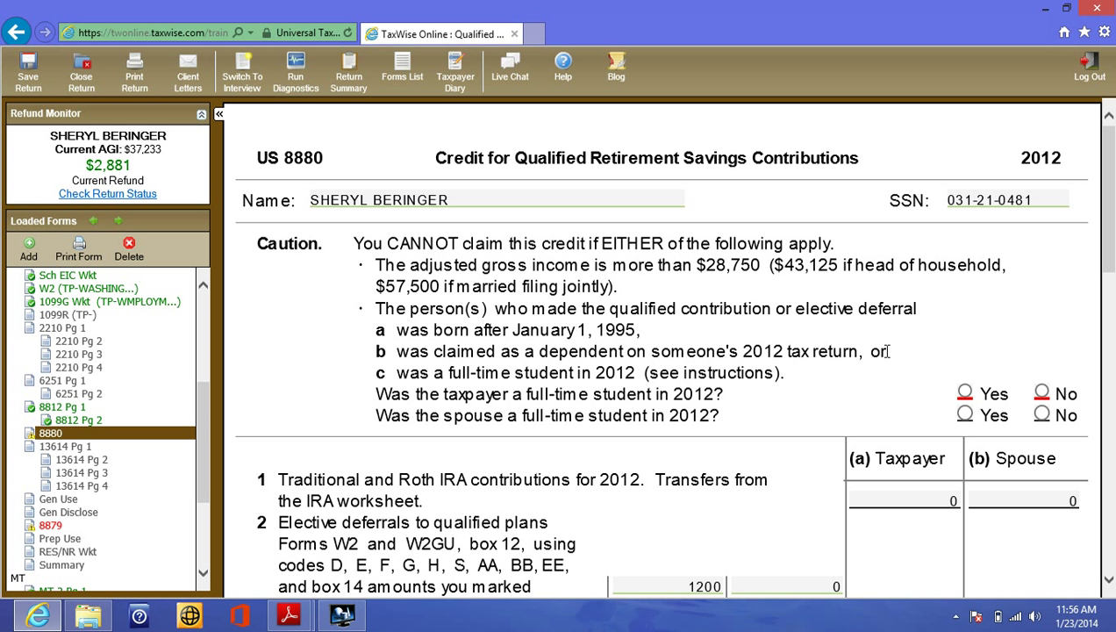
{"action": "left_click", "coordinate": [1041, 393]}
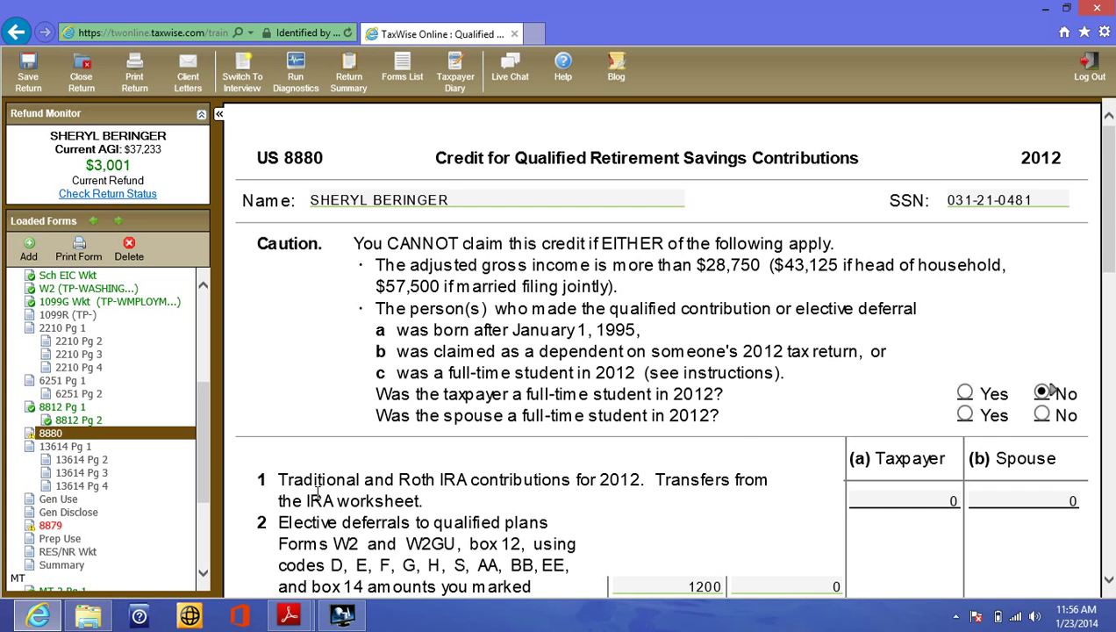
{"action": "scroll", "coordinate": [318, 494], "scroll_direction": "down", "scroll_amount": 6}
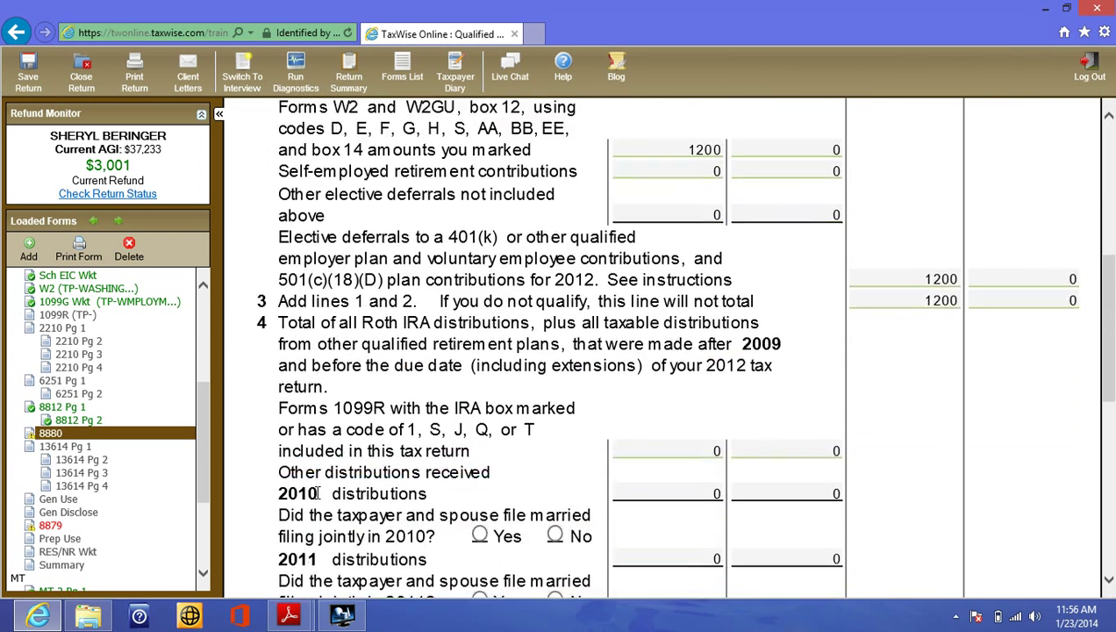
{"action": "scroll", "coordinate": [318, 494], "scroll_direction": "down", "scroll_amount": 2}
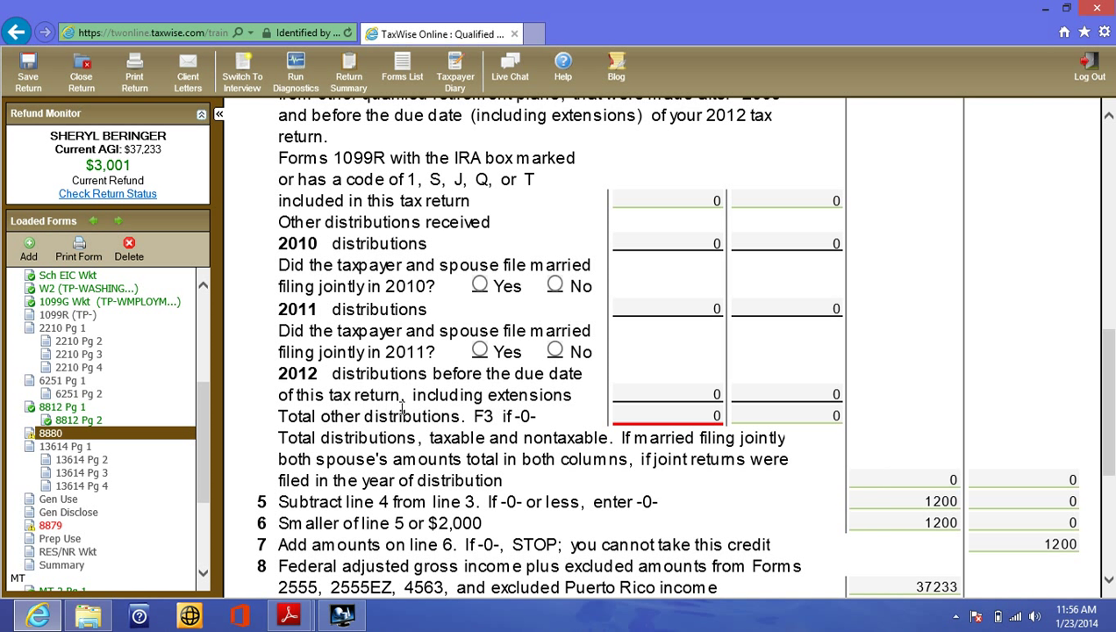
{"action": "left_click", "coordinate": [624, 416]}
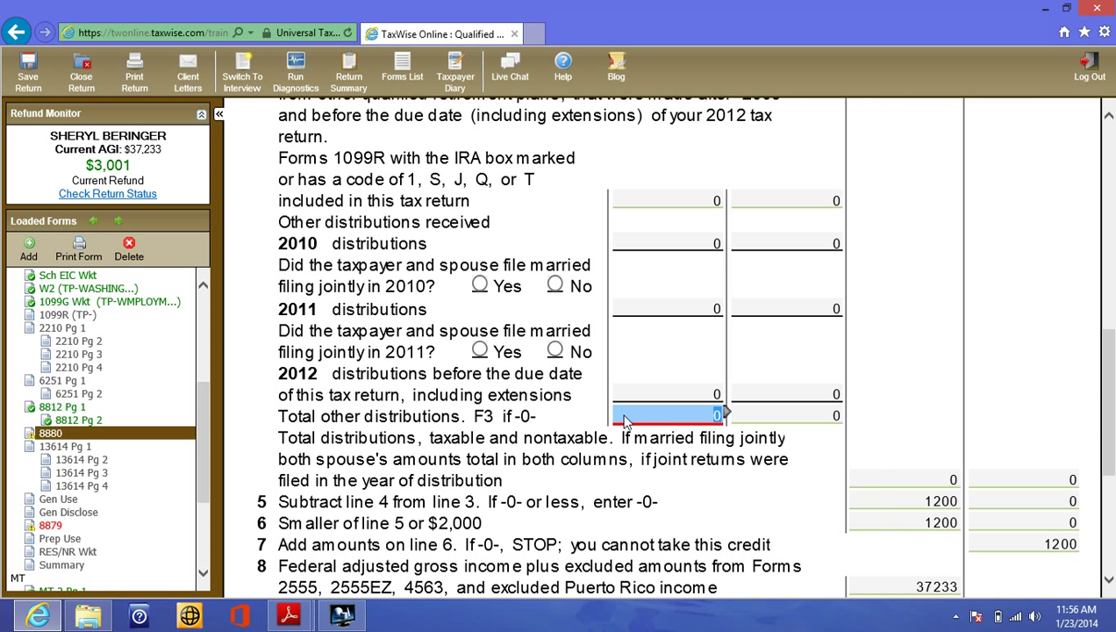
{"action": "key", "text": "F3"}
{"action": "left_click", "coordinate": [608, 445]}
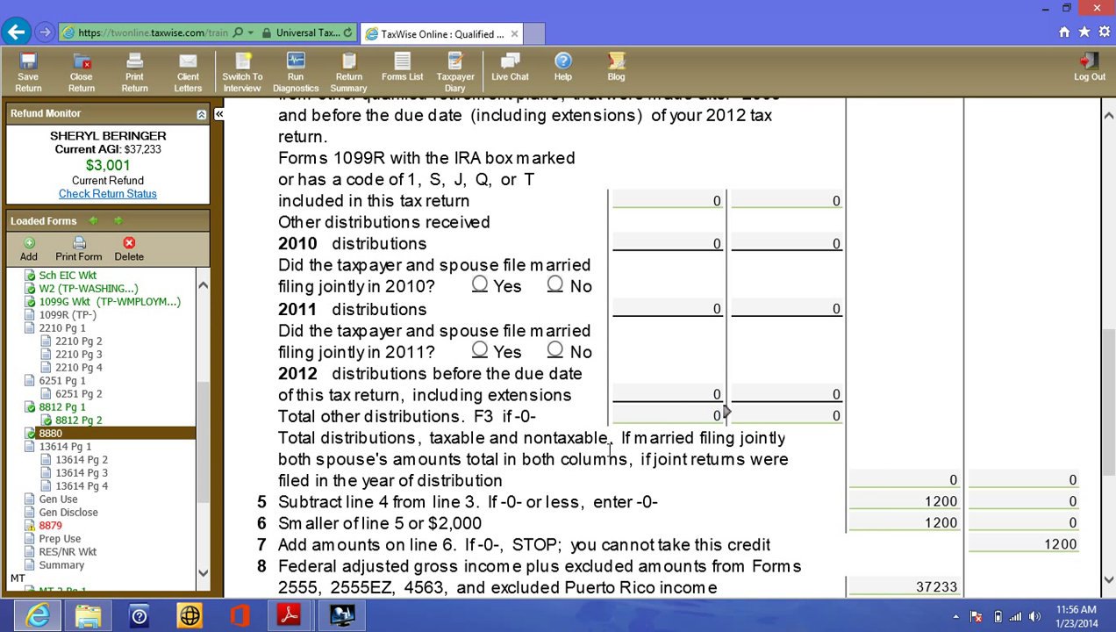
{"action": "left_click_drag", "start_coordinate": [201, 455], "coordinate": [206, 487]}
- Bring up Form 8879 to review AGI 37233, tax withheld 1264 and the 3001 refund
{"action": "left_click", "coordinate": [51, 452]}
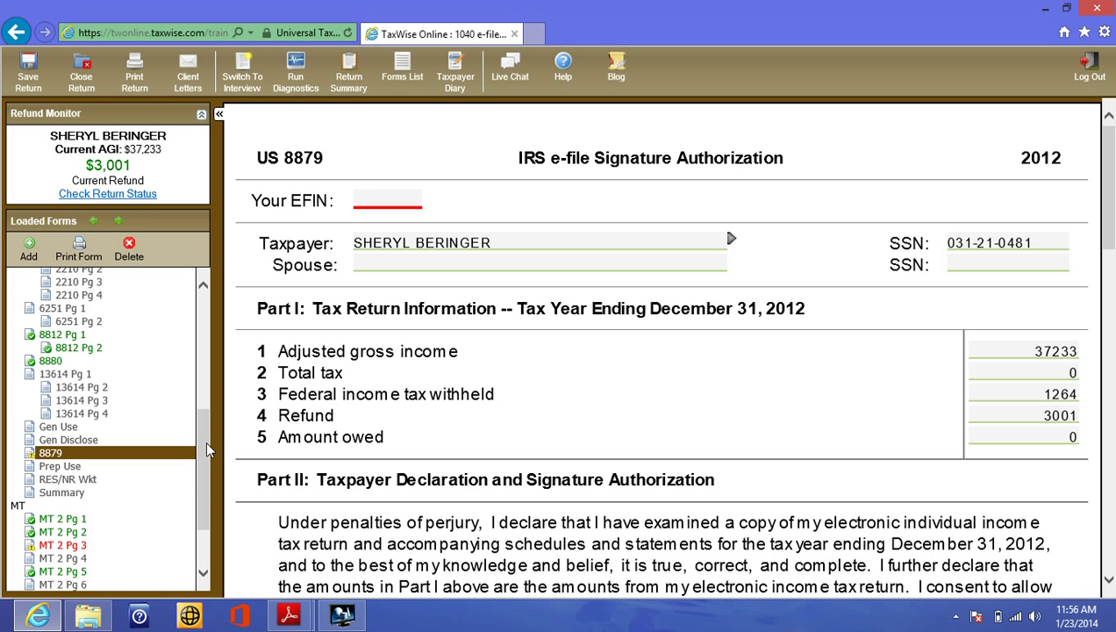
{"action": "left_click_drag", "start_coordinate": [205, 439], "coordinate": [196, 330]}
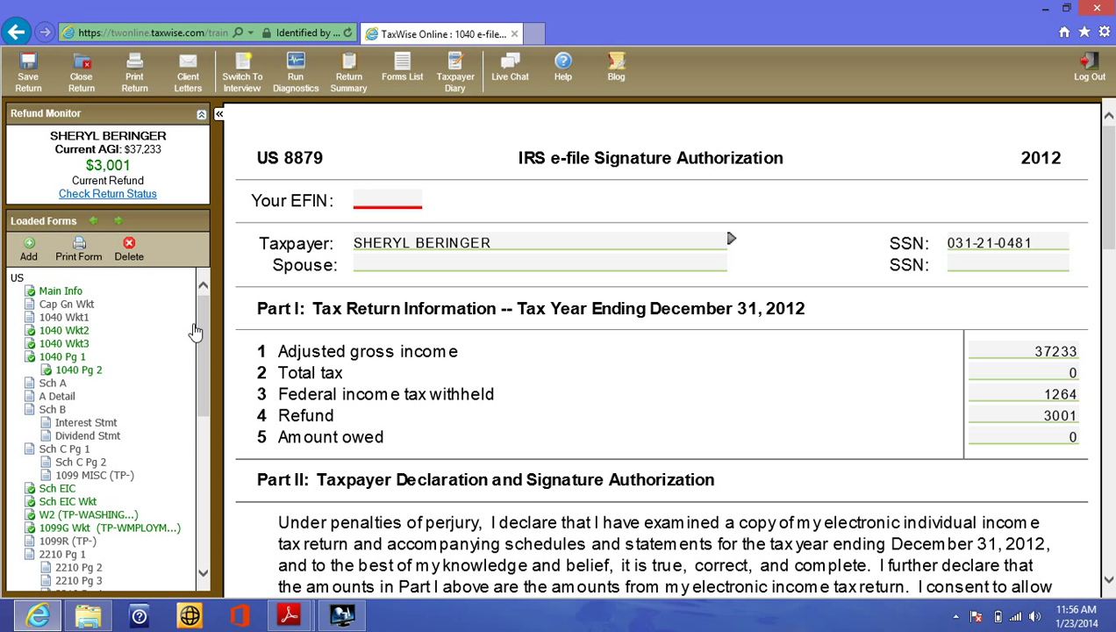